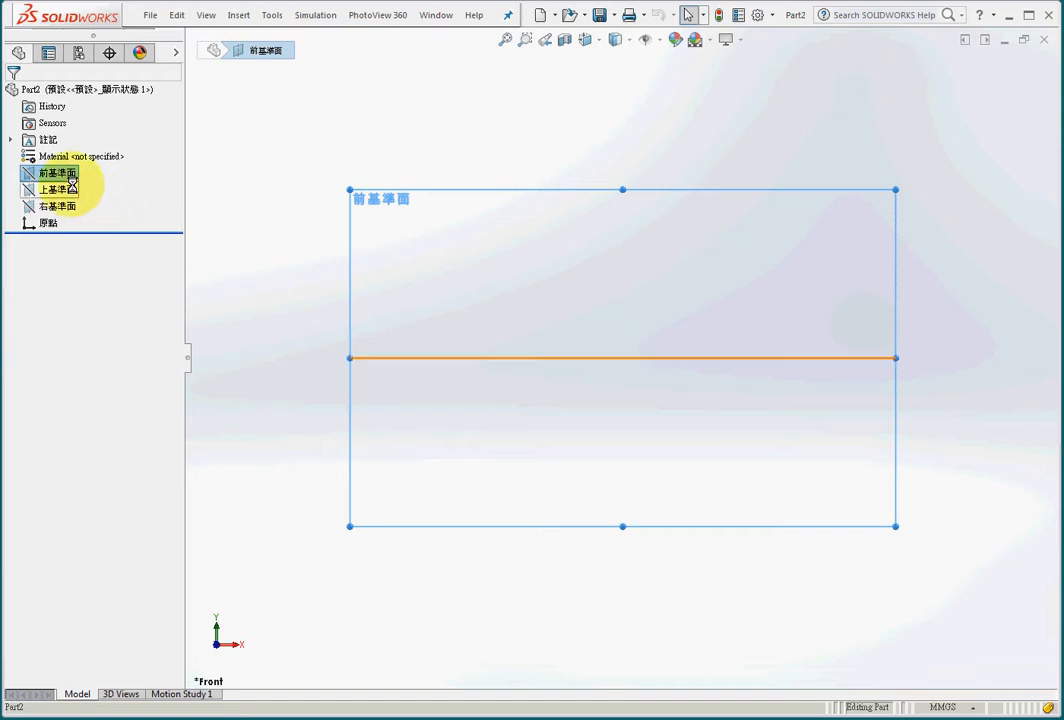
- Toggle the CommandManager display and start a sketch on the front plane
{"action": "right_click", "coordinate": [780, 20]}
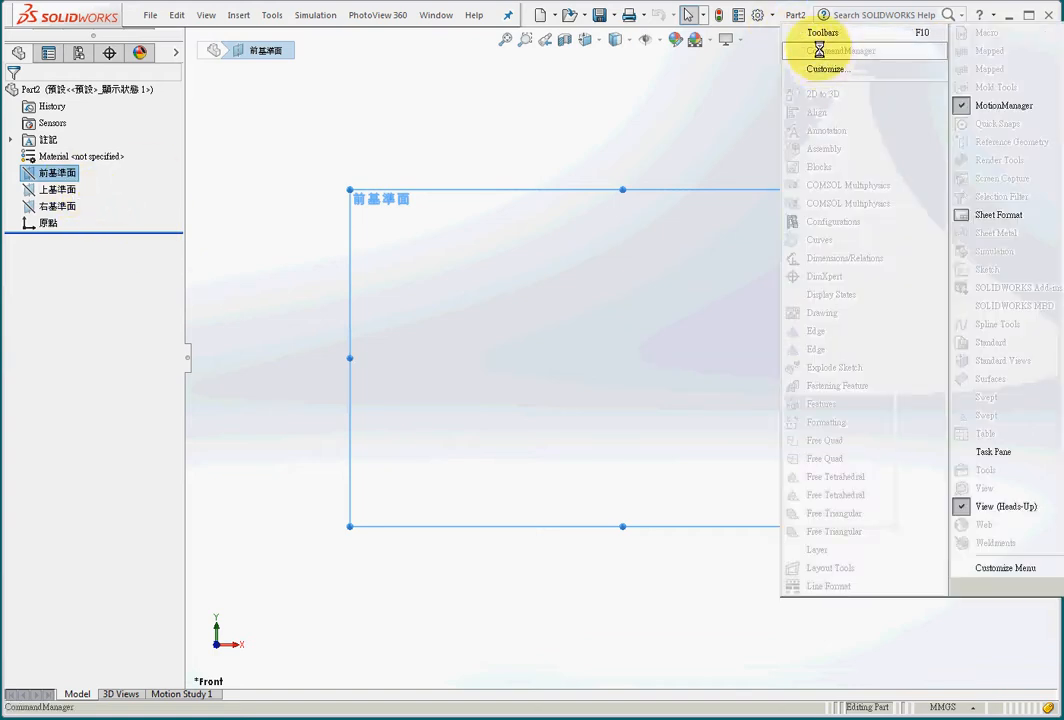
{"action": "left_click", "coordinate": [819, 45]}
{"action": "left_click", "coordinate": [1036, 97]}
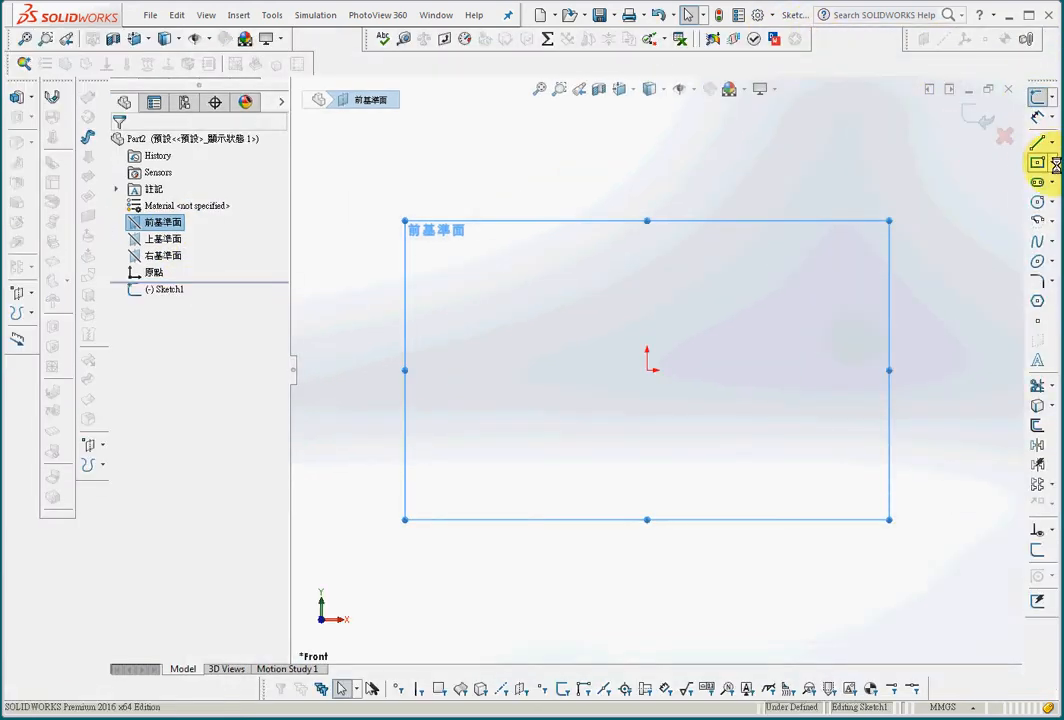
- Draw a center rectangle about 89 mm wide, centred on the sketch origin
{"action": "left_click", "coordinate": [1037, 162]}
{"action": "left_click", "coordinate": [648, 372]}
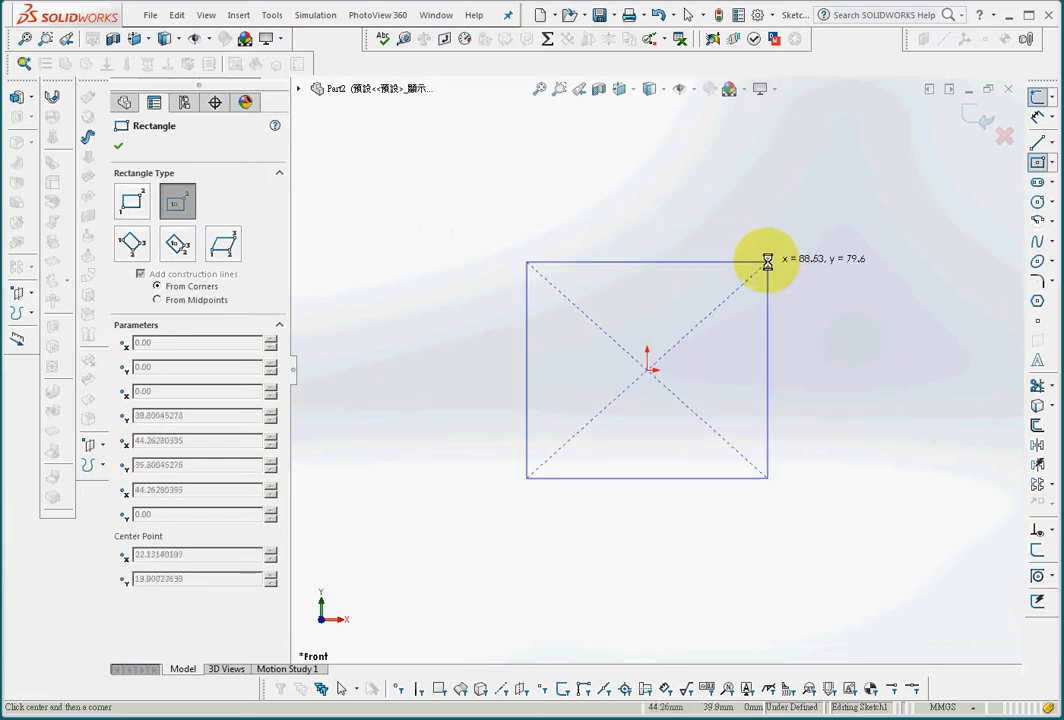
{"action": "left_click", "coordinate": [767, 257]}
- Dimension the rectangle's width and height, setting both to 50 mm
{"action": "left_click", "coordinate": [1038, 116]}
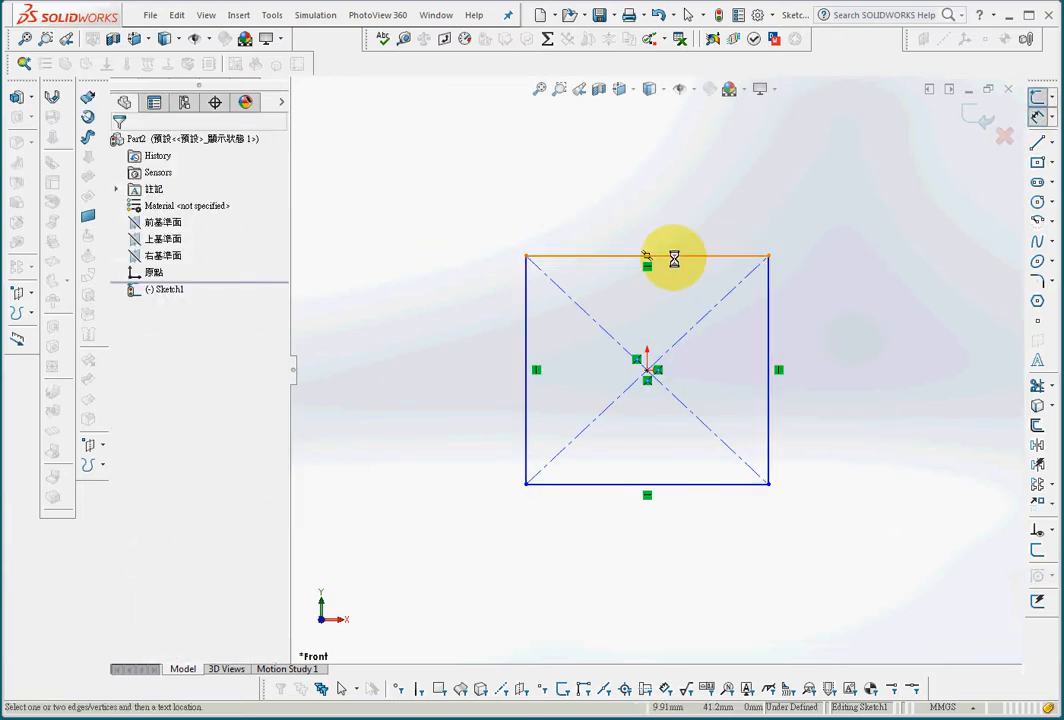
{"action": "left_click", "coordinate": [674, 256]}
{"action": "left_click", "coordinate": [645, 224]}
{"action": "type", "text": "50"}
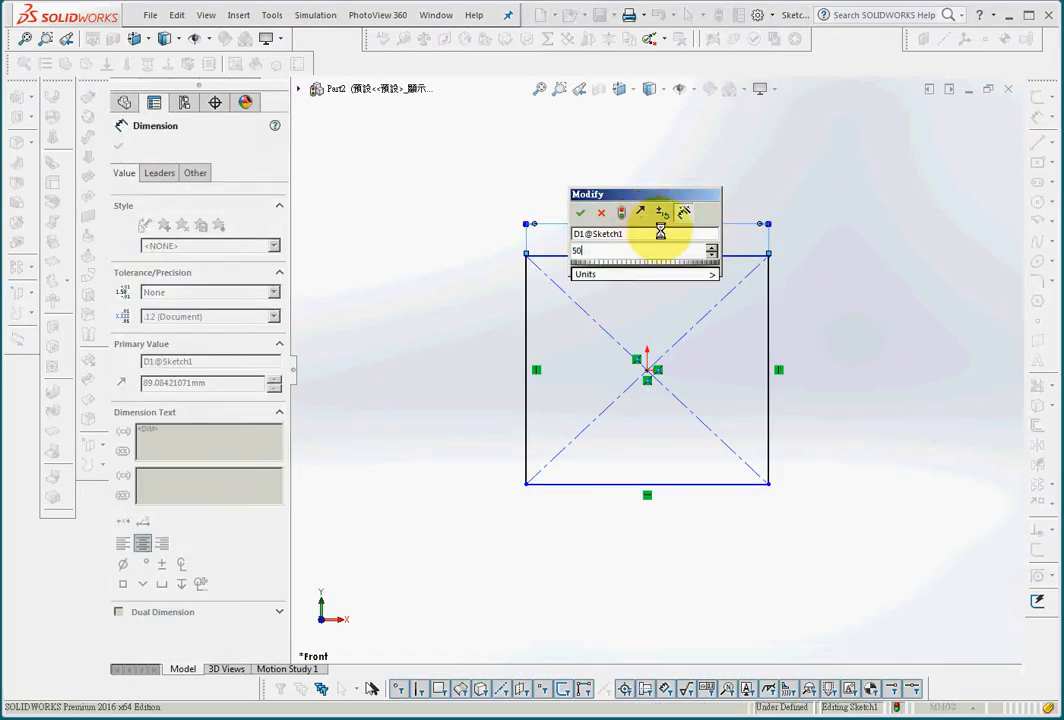
{"action": "key", "text": "Return"}
{"action": "left_click", "coordinate": [767, 404]}
{"action": "left_click", "coordinate": [818, 364]}
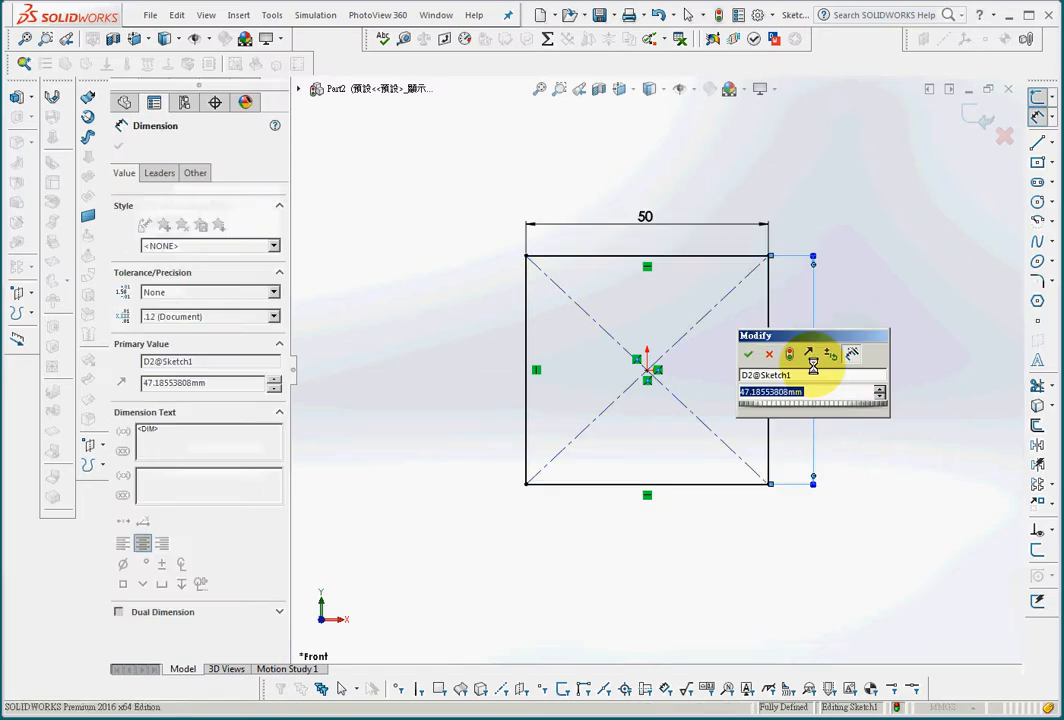
{"action": "type", "text": "50"}
{"action": "key", "text": "Return"}
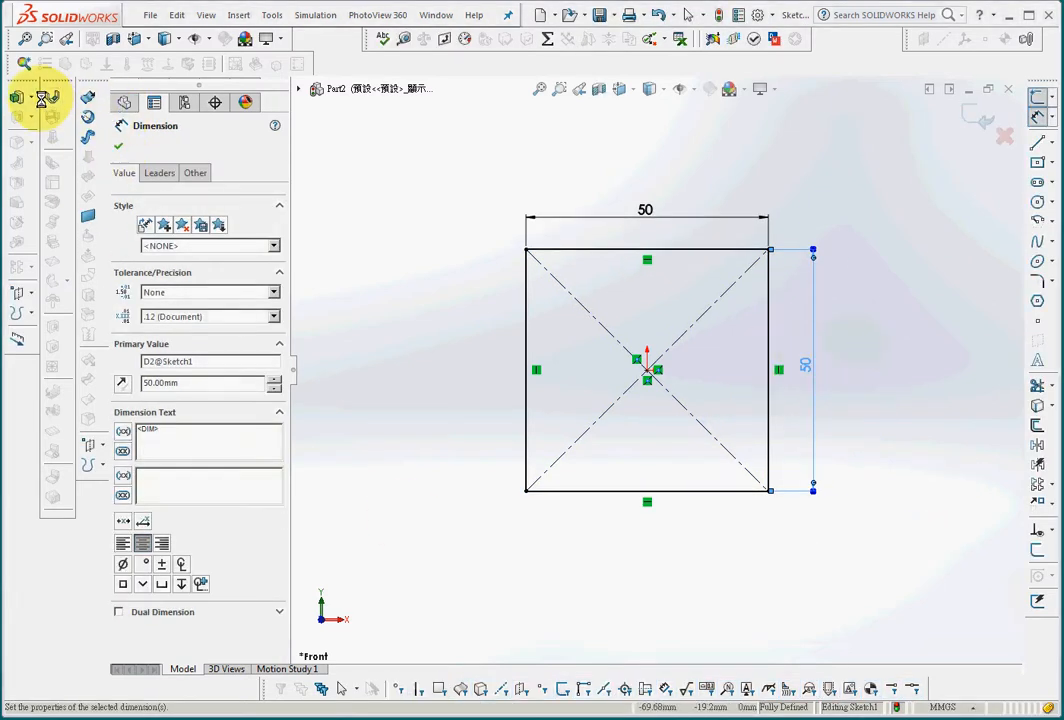
- Extrude the square profile as a blind boss with a depth of 1000 mm
{"action": "left_click", "coordinate": [17, 97]}
{"action": "type", "text": "1000"}
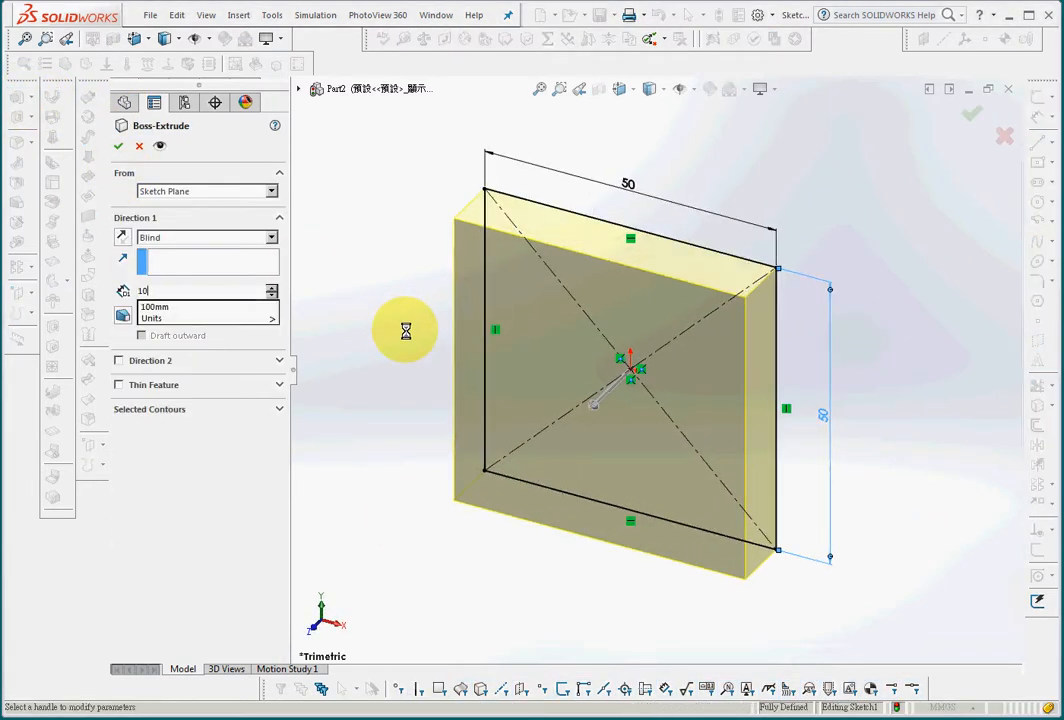
{"action": "left_click", "coordinate": [118, 145]}
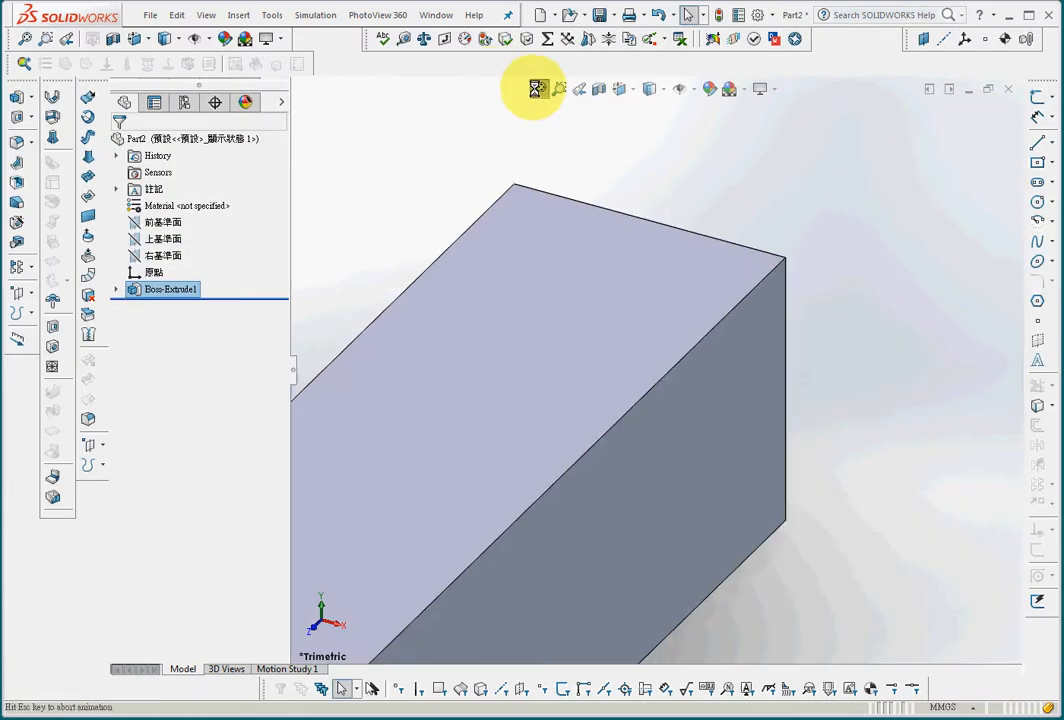
- Save the bar to the desktop as a part file named Part2
{"action": "left_click", "coordinate": [540, 89]}
{"action": "left_click", "coordinate": [599, 15]}
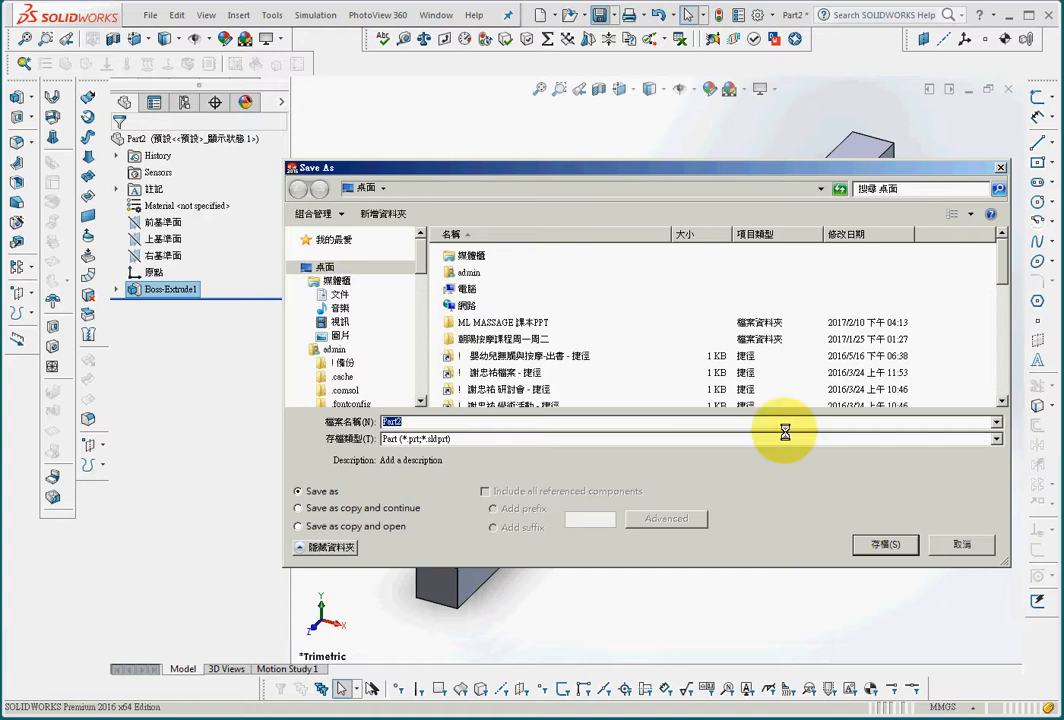
{"action": "left_click", "coordinate": [879, 544]}
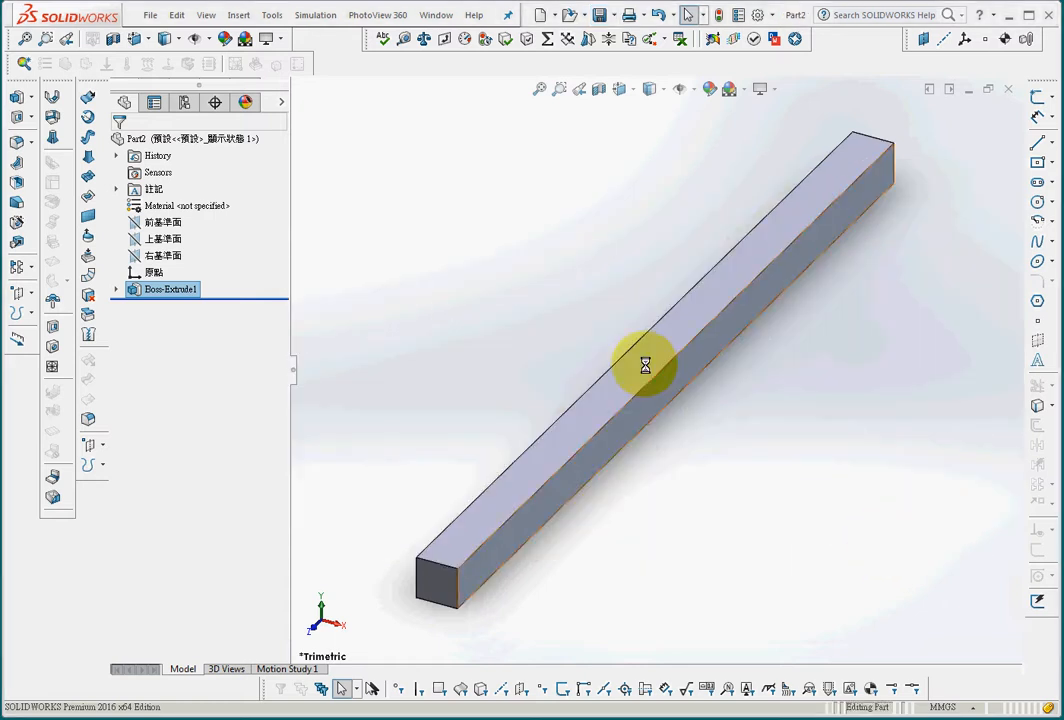
- Send the part from SOLIDWORKS to ANSYS 15.0 Workbench
{"action": "left_click", "coordinate": [270, 14]}
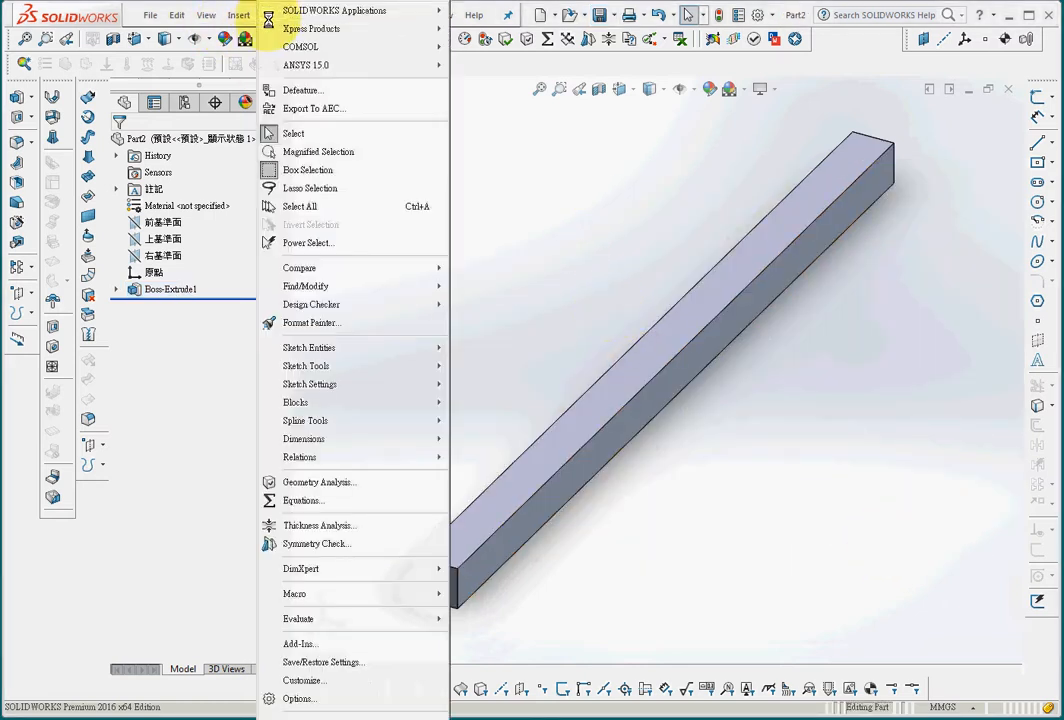
{"action": "mouse_move", "coordinate": [300, 65]}
{"action": "left_click", "coordinate": [490, 66]}
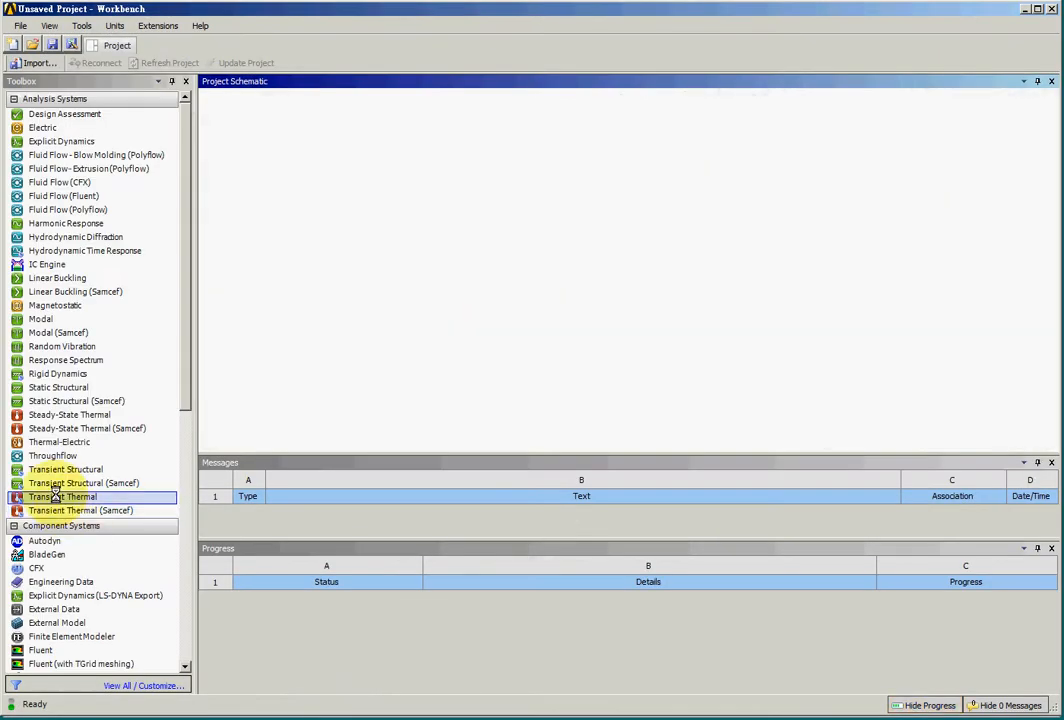
- Add a Static Structural analysis system to the project, linked to the imported geometry
{"action": "double_click", "coordinate": [55, 496]}
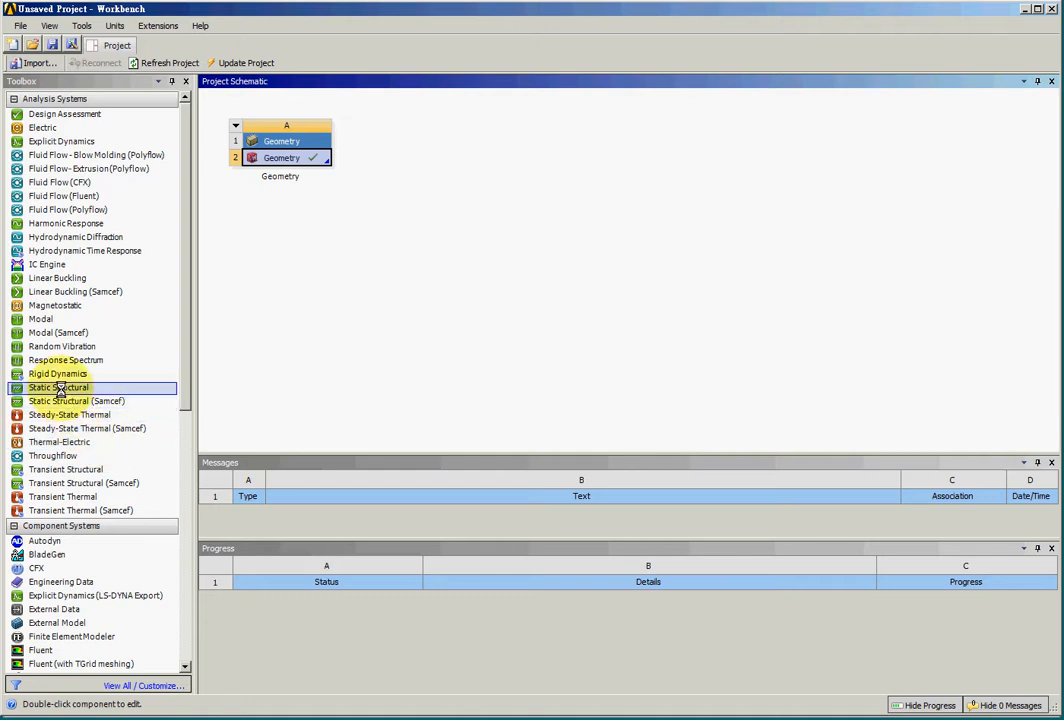
{"action": "left_click_drag", "start_coordinate": [60, 390], "coordinate": [268, 157]}
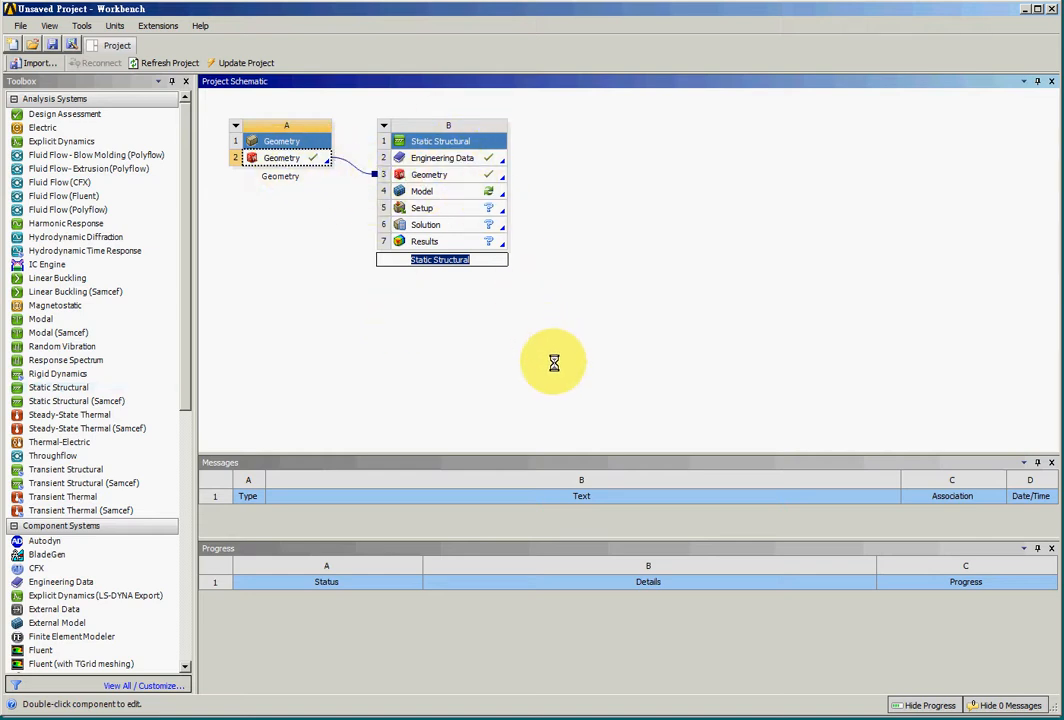
{"action": "left_click", "coordinate": [430, 174]}
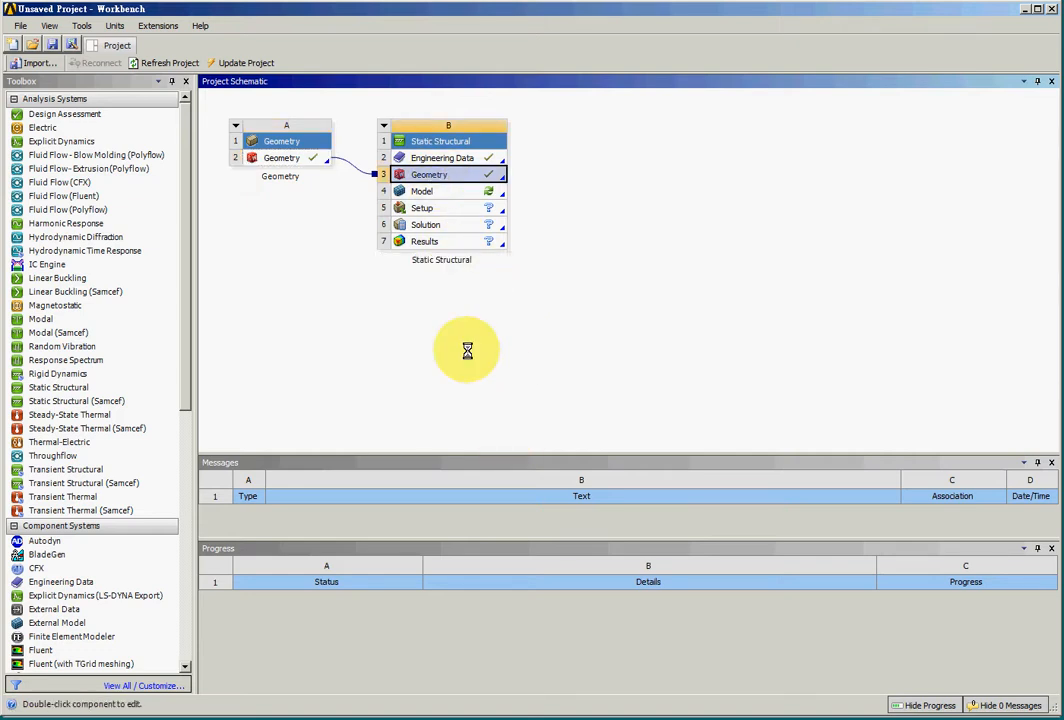
- Open the Static Structural system's Engineering Data for editing and duplicate the Structural Steel material
{"action": "left_click", "coordinate": [453, 158]}
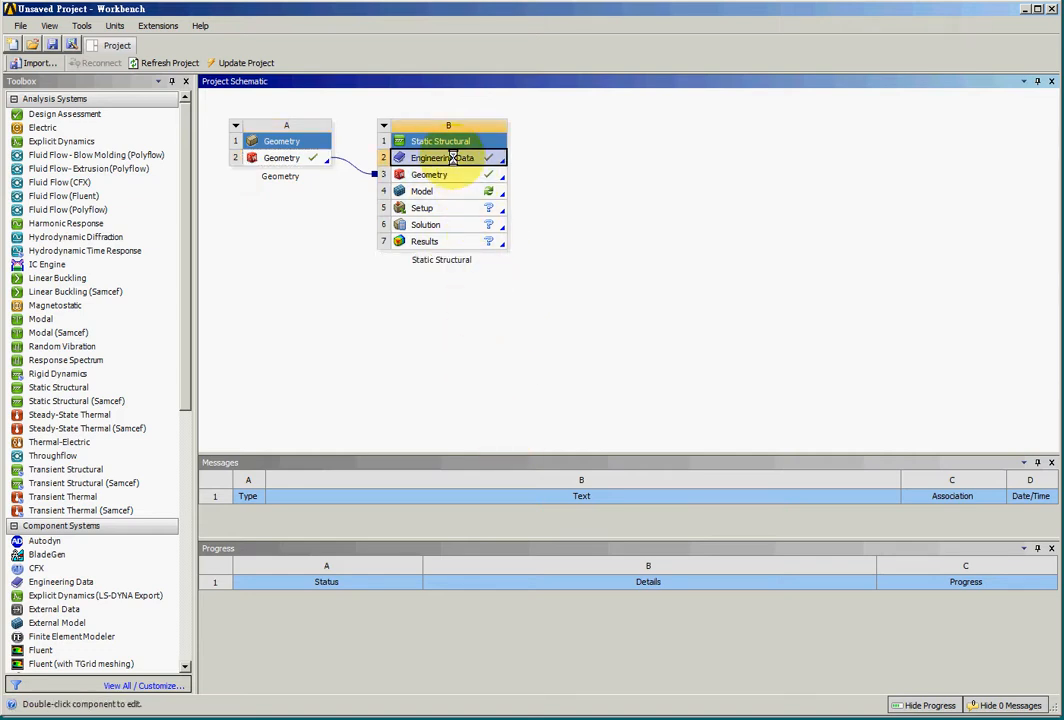
{"action": "right_click", "coordinate": [453, 158]}
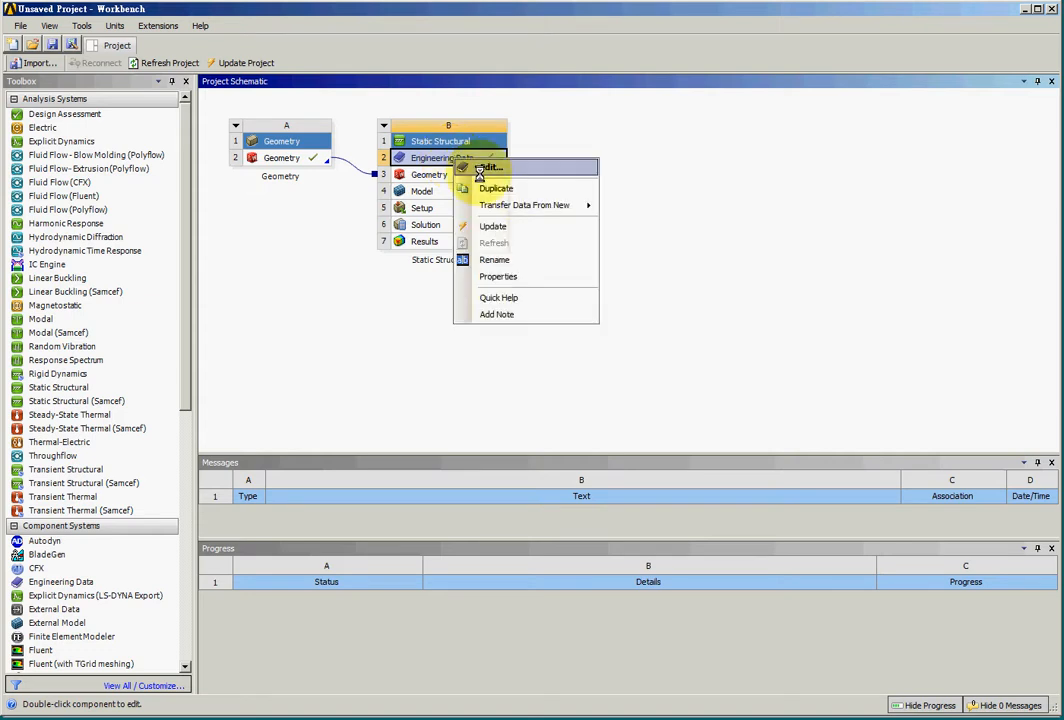
{"action": "left_click", "coordinate": [490, 167]}
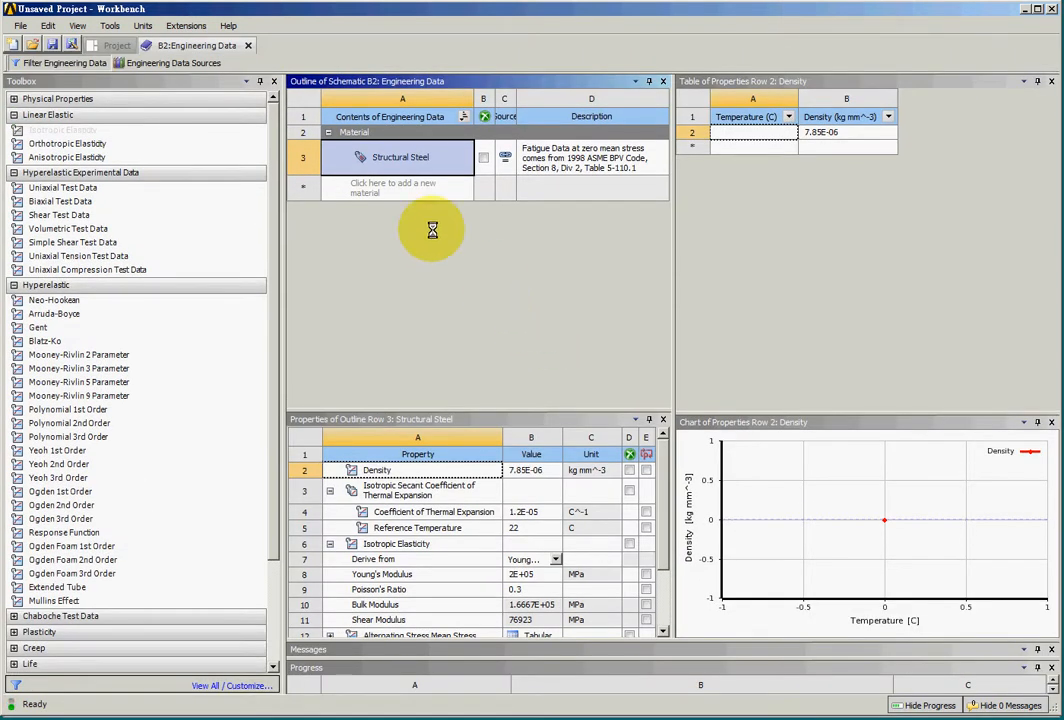
{"action": "right_click", "coordinate": [402, 158]}
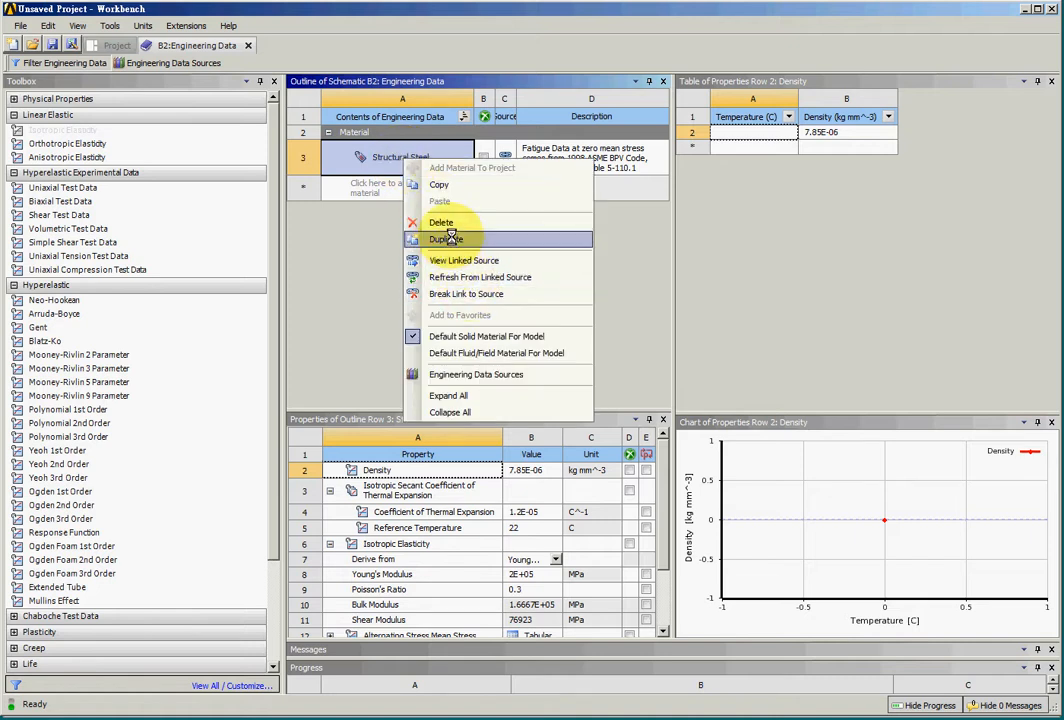
{"action": "left_click", "coordinate": [447, 240]}
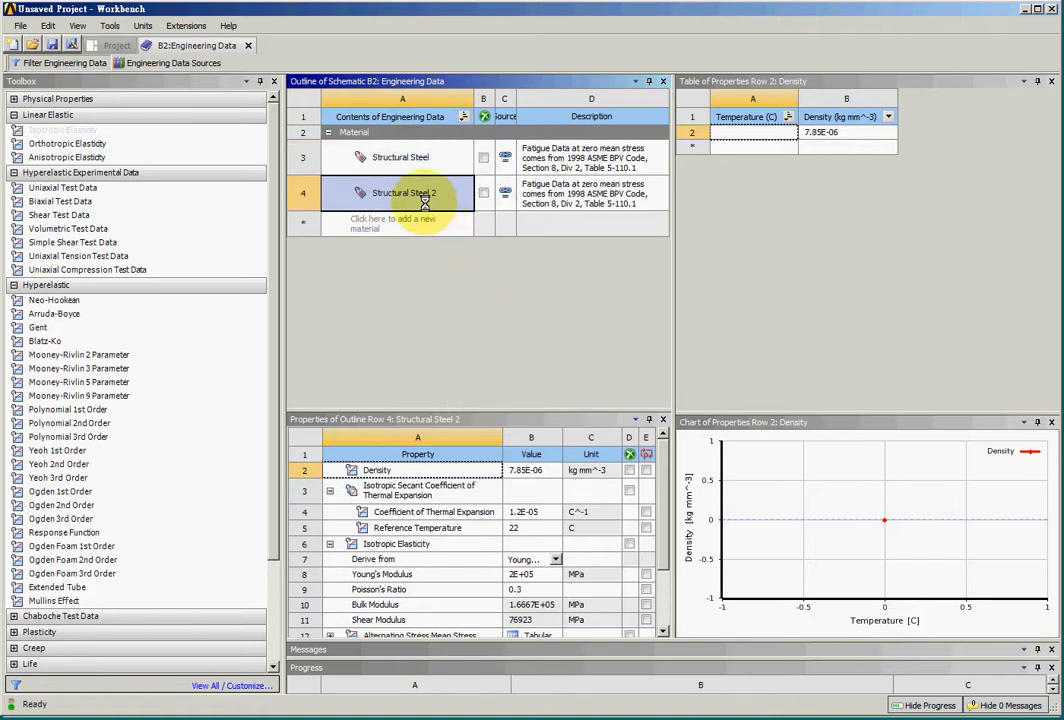
- Set the Young's Modulus of the duplicated steel material to 3E+05 MPa
{"action": "left_click", "coordinate": [513, 576]}
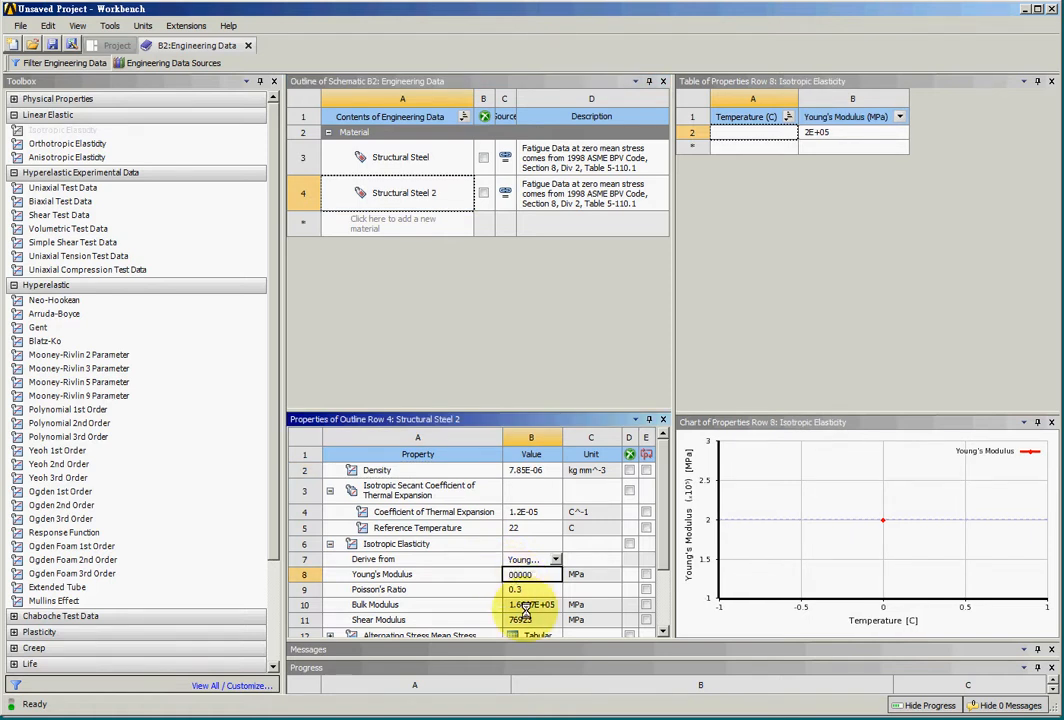
{"action": "type", "text": "3"}
{"action": "left_click", "coordinate": [586, 577]}
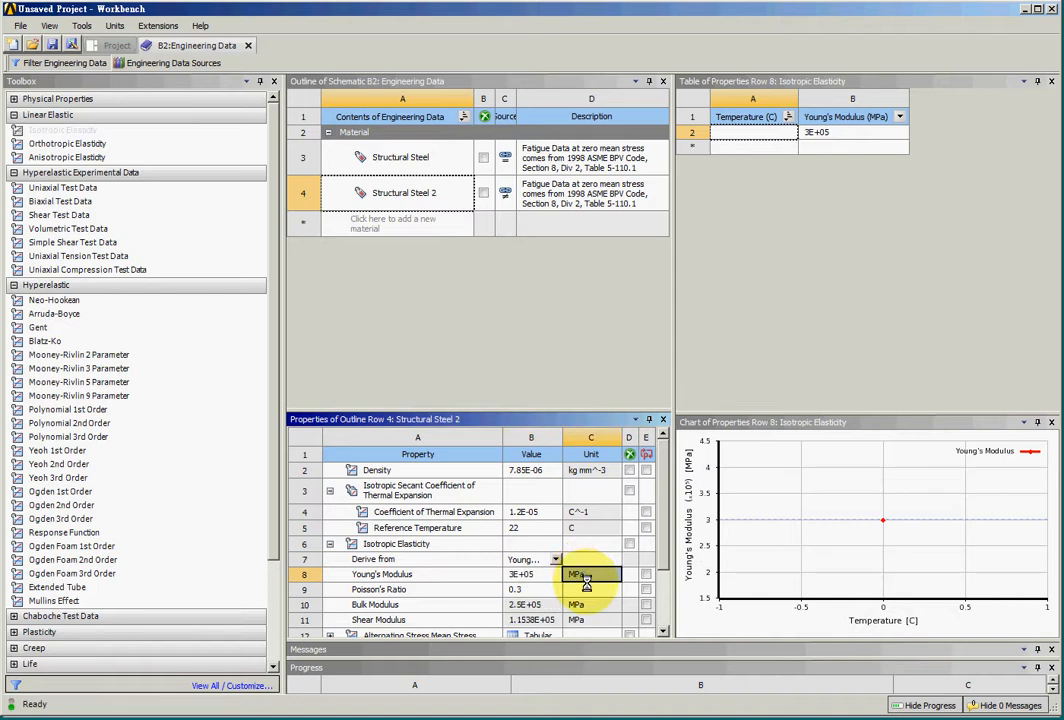
{"action": "left_click", "coordinate": [535, 575]}
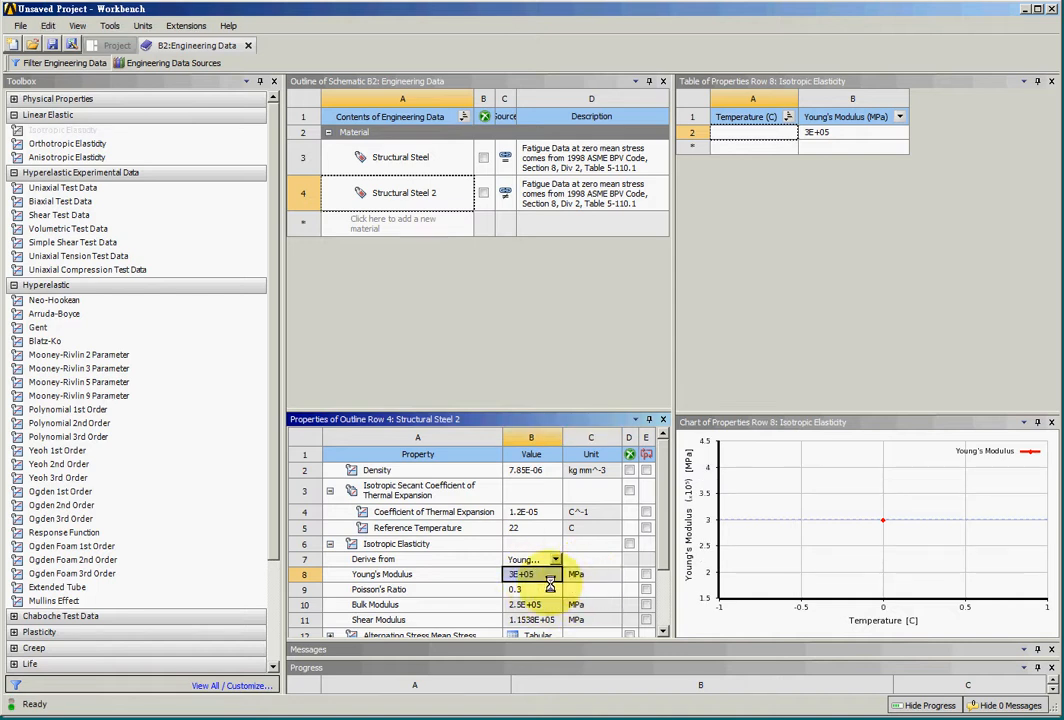
{"action": "left_click", "coordinate": [588, 577]}
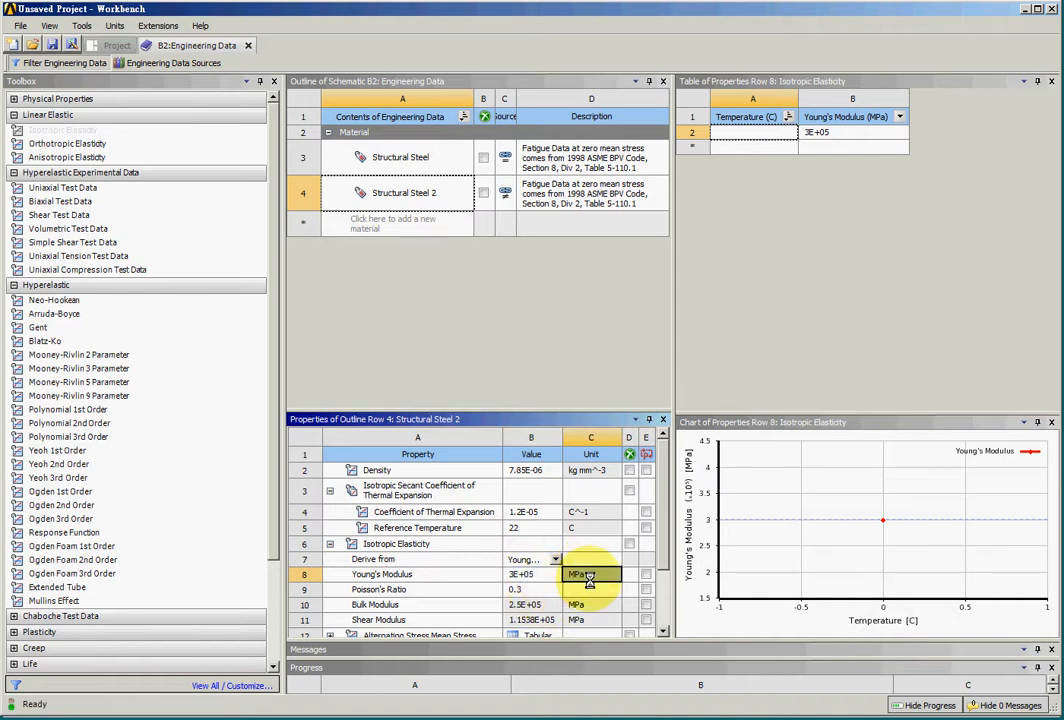
{"action": "left_click", "coordinate": [533, 575]}
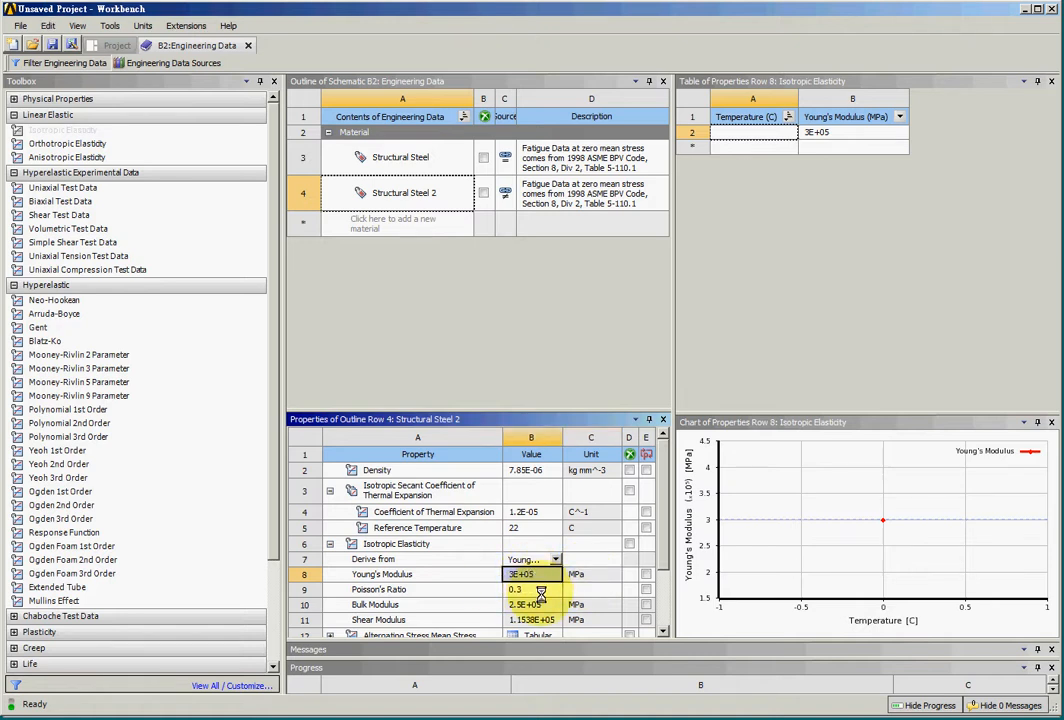
{"action": "left_click", "coordinate": [538, 590]}
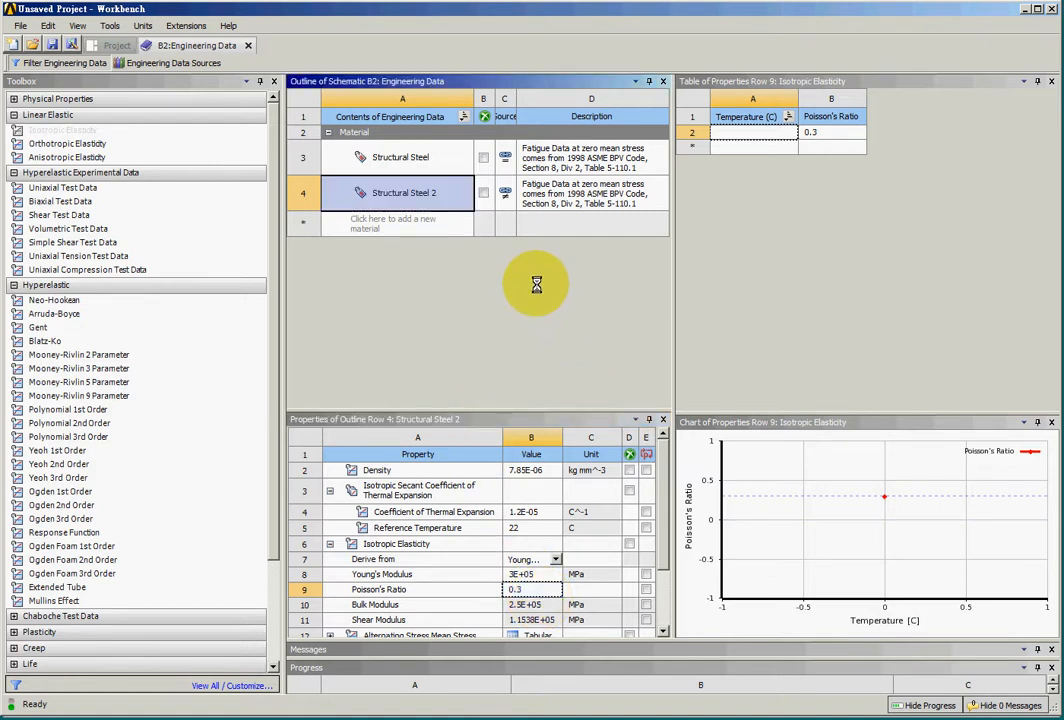
- Return to the project schematic and open the Static Structural model in ANSYS Mechanical
{"action": "left_click", "coordinate": [113, 45]}
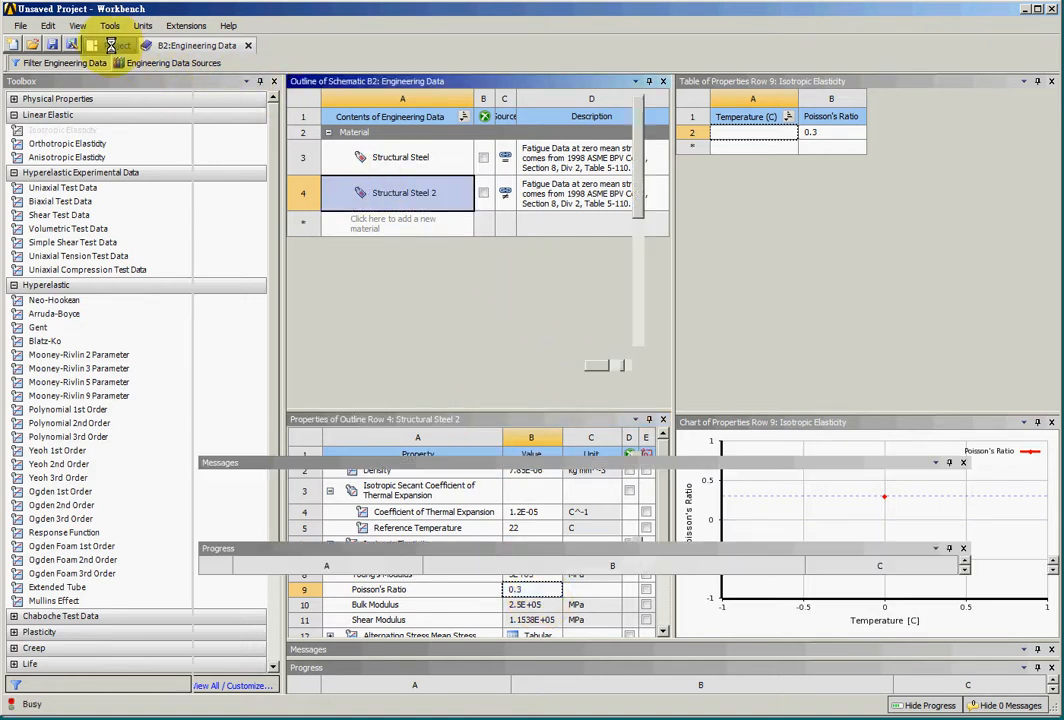
{"action": "right_click", "coordinate": [465, 191]}
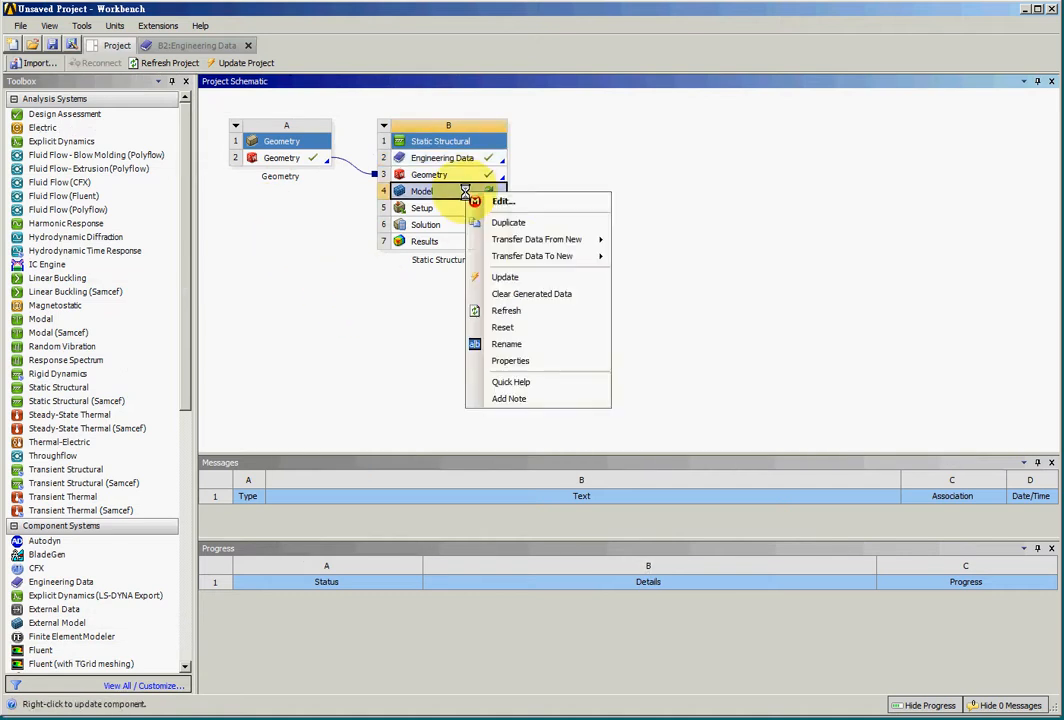
{"action": "left_click", "coordinate": [553, 201]}
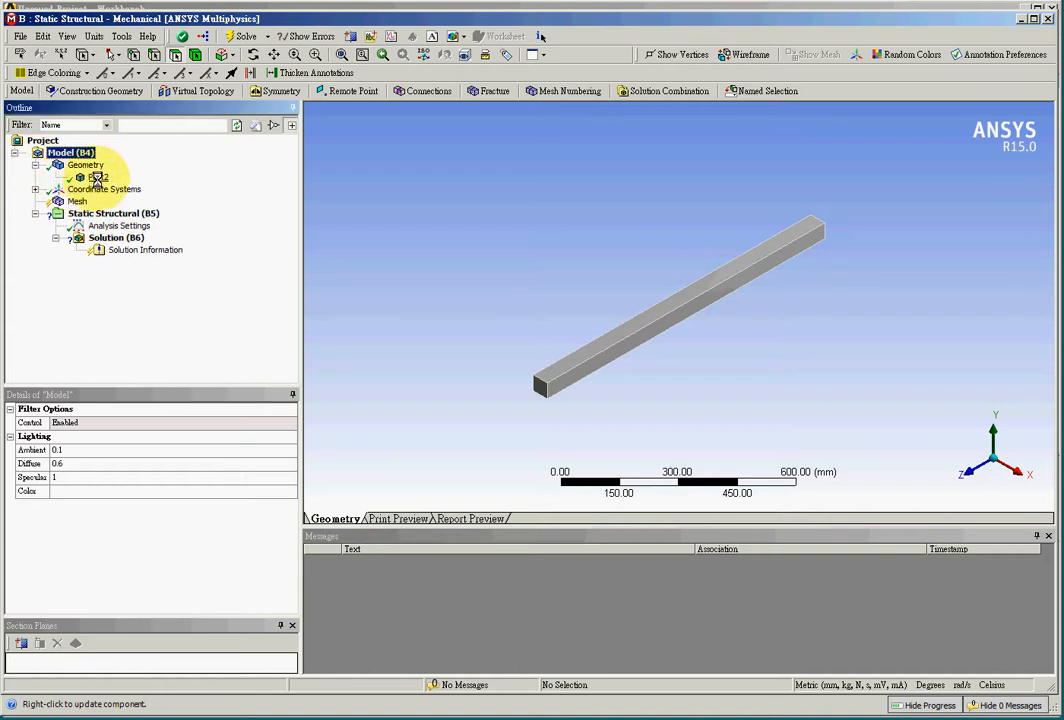
- Assign the Structural Steel 2 material to the Part2 body
{"action": "left_click", "coordinate": [96, 176]}
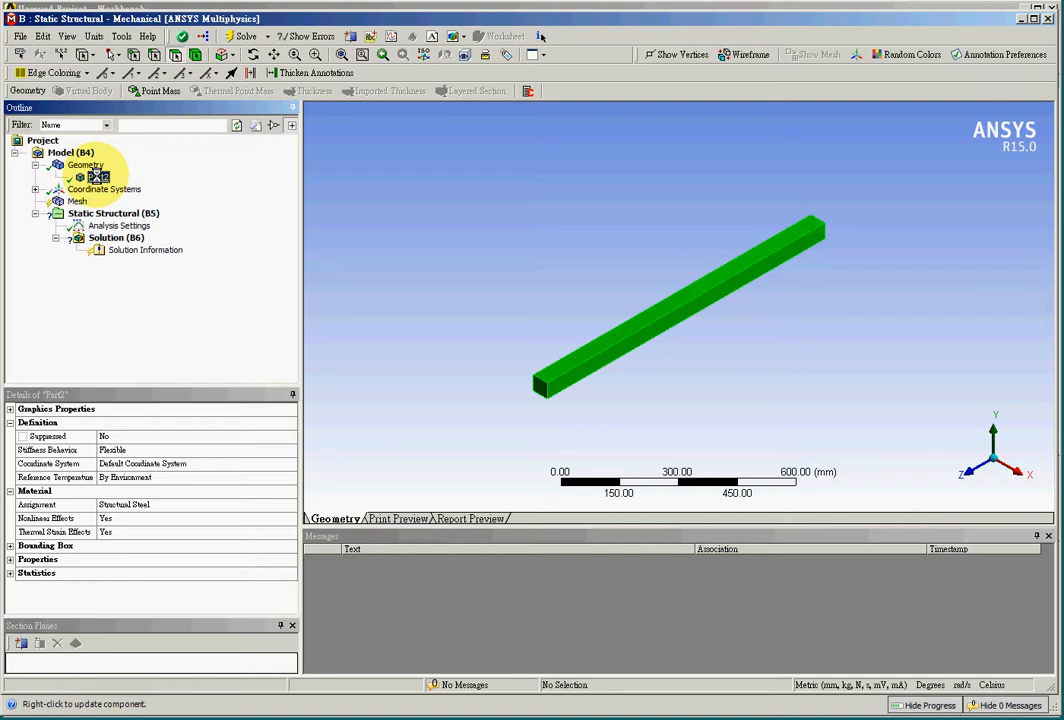
{"action": "left_click", "coordinate": [145, 505]}
{"action": "left_click", "coordinate": [290, 505]}
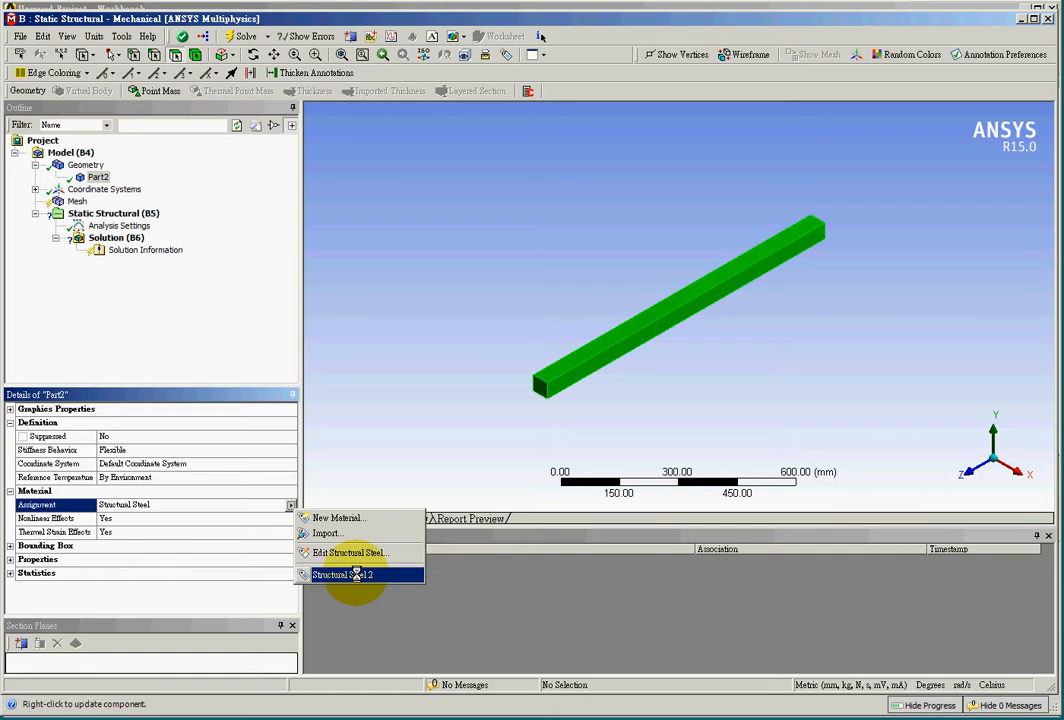
{"action": "left_click", "coordinate": [356, 575]}
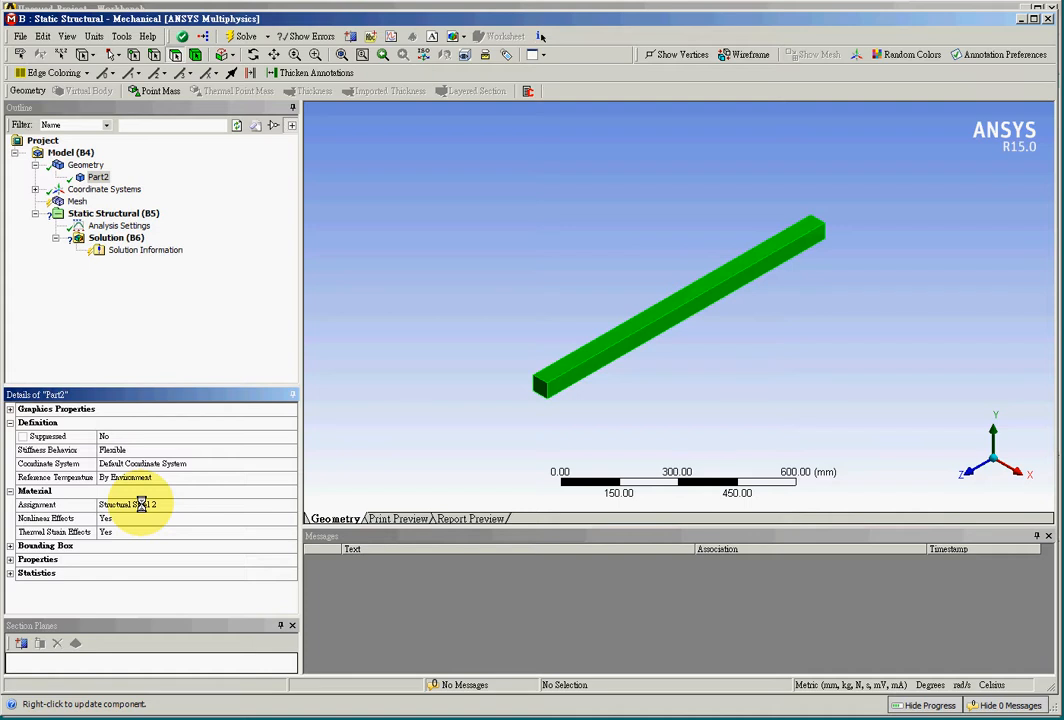
{"action": "left_click", "coordinate": [100, 177]}
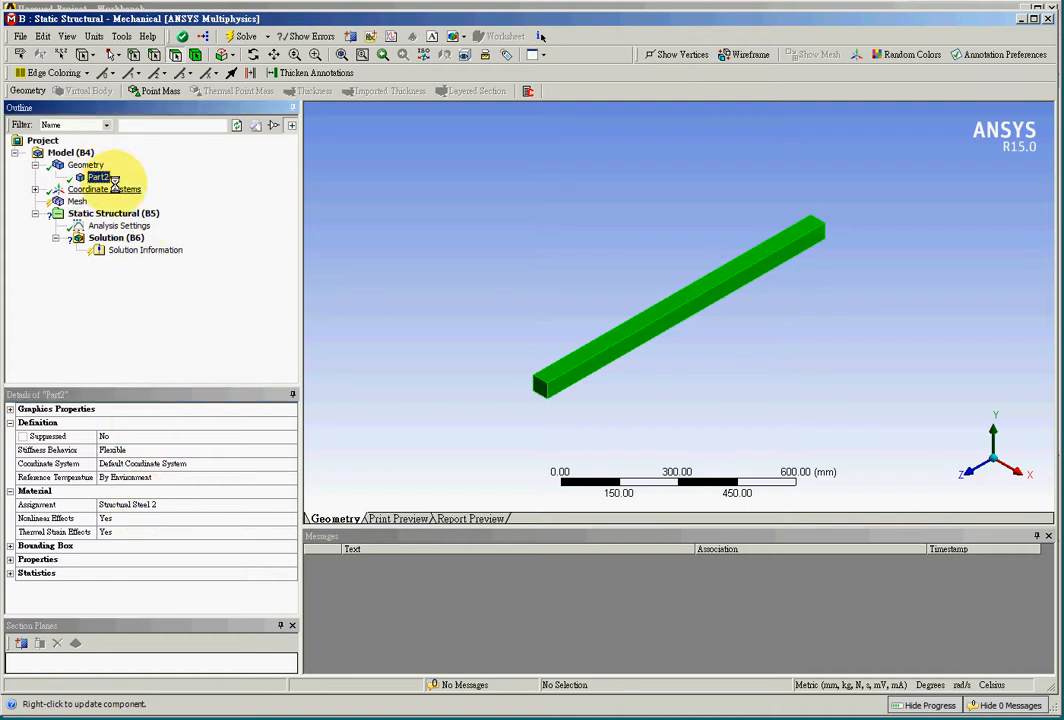
{"action": "left_click", "coordinate": [100, 177]}
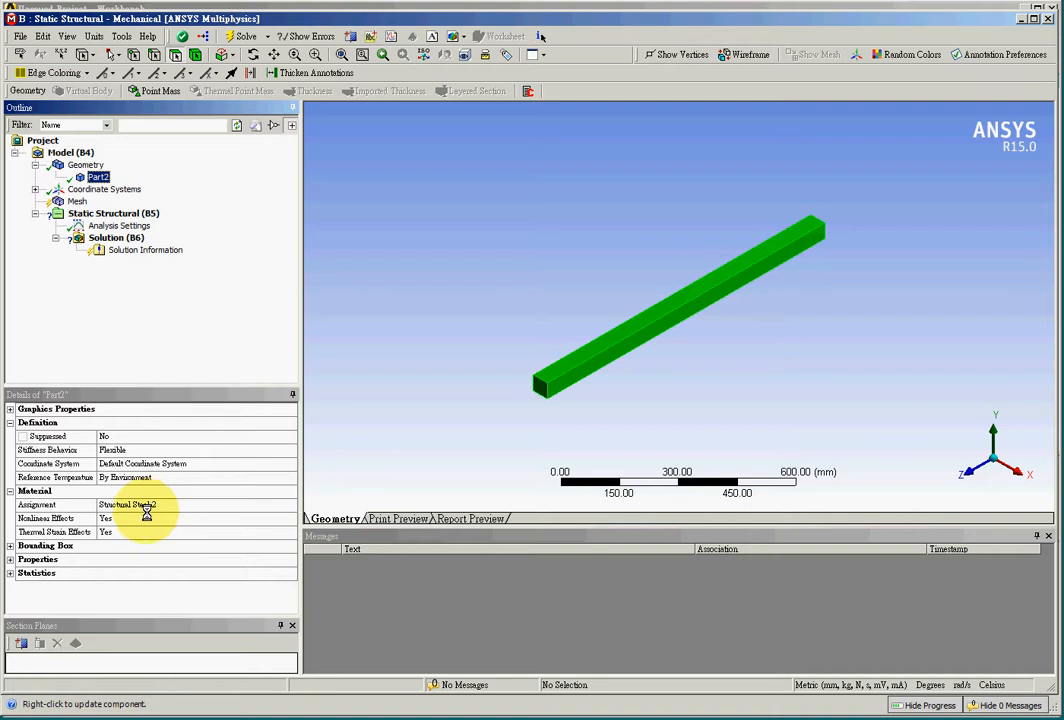
- Update the bar's mesh using the default mesh settings
{"action": "left_click", "coordinate": [78, 201]}
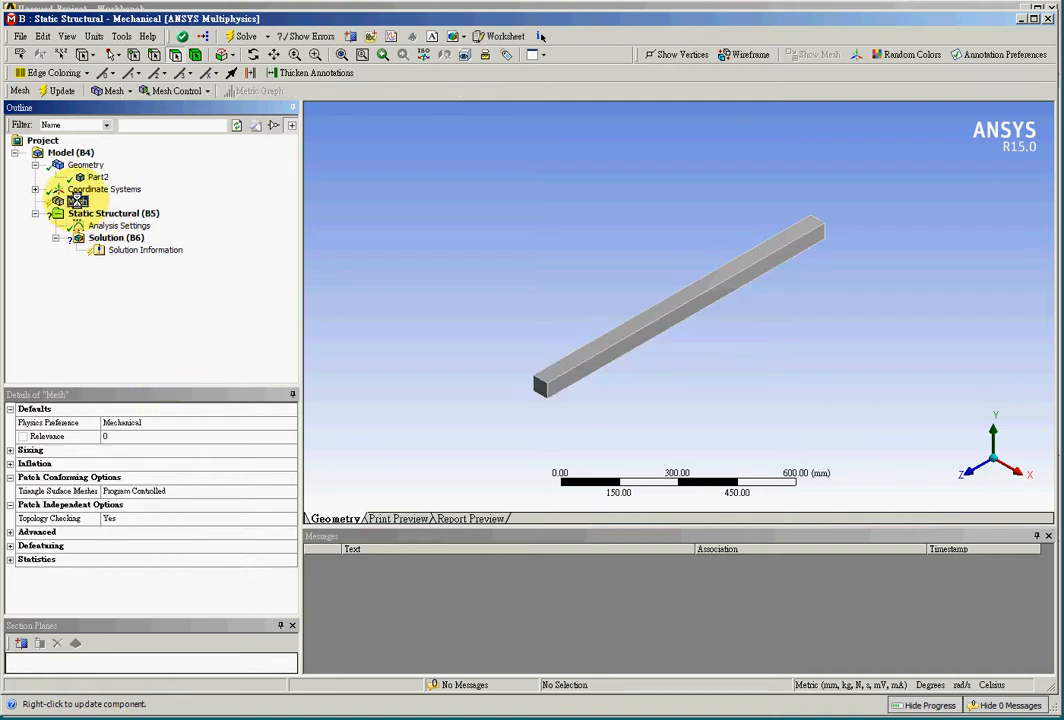
{"action": "right_click", "coordinate": [78, 202]}
{"action": "left_click", "coordinate": [110, 230]}
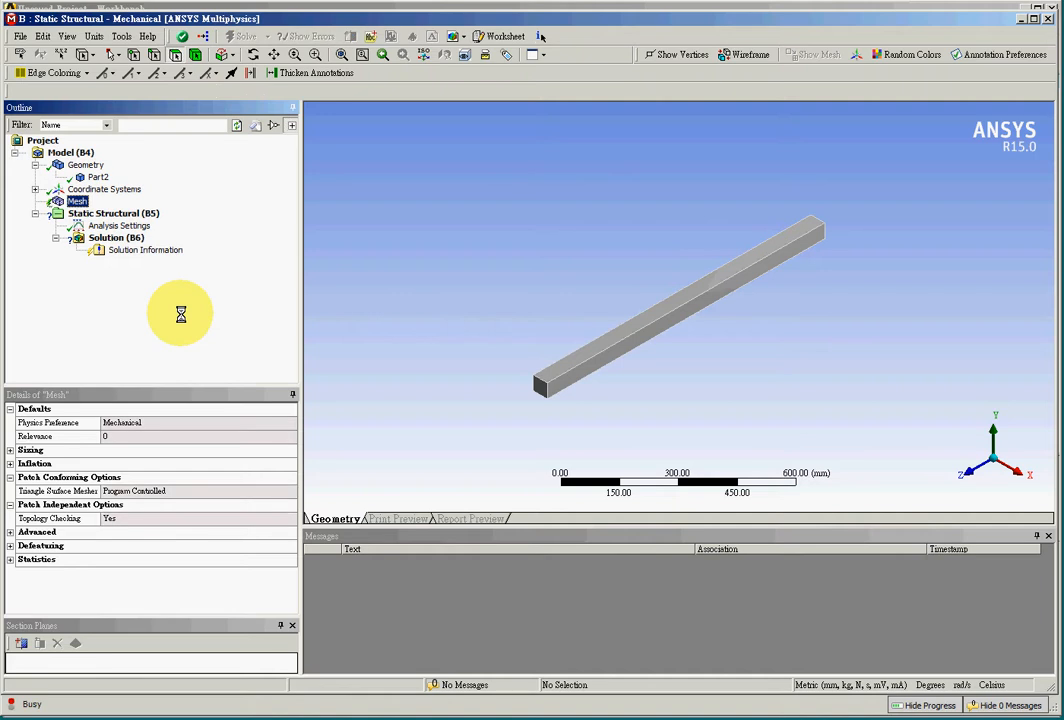
- Add a Fixed Support to the static structural analysis on the bar's far square end face
{"action": "left_click", "coordinate": [120, 213]}
{"action": "left_click", "coordinate": [196, 91]}
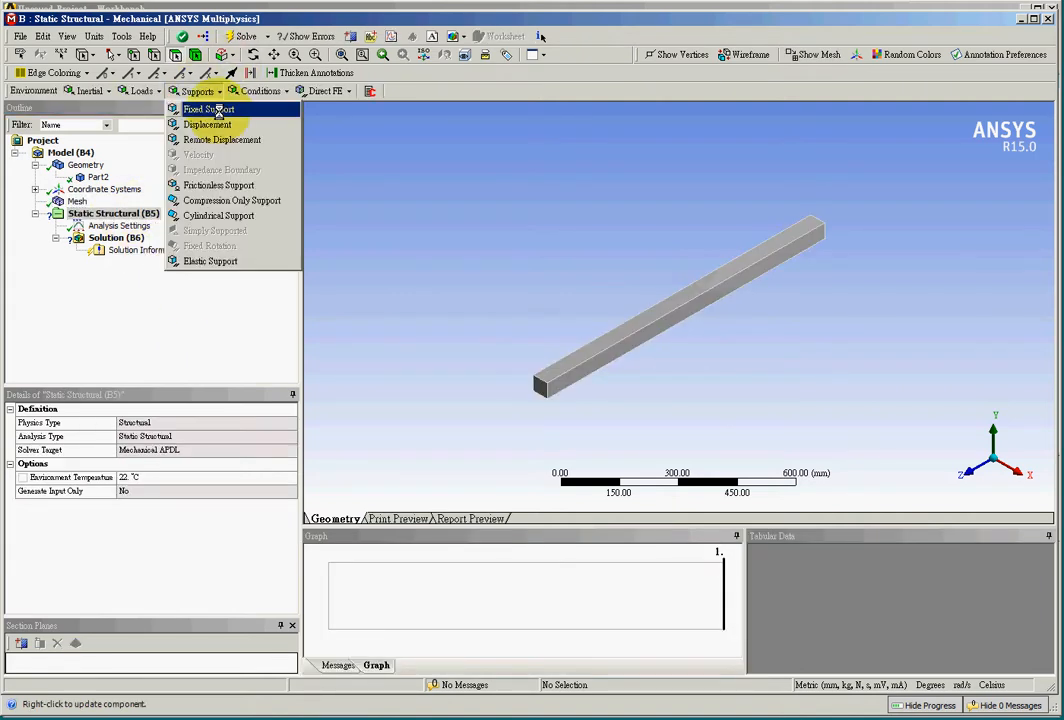
{"action": "left_click", "coordinate": [210, 110]}
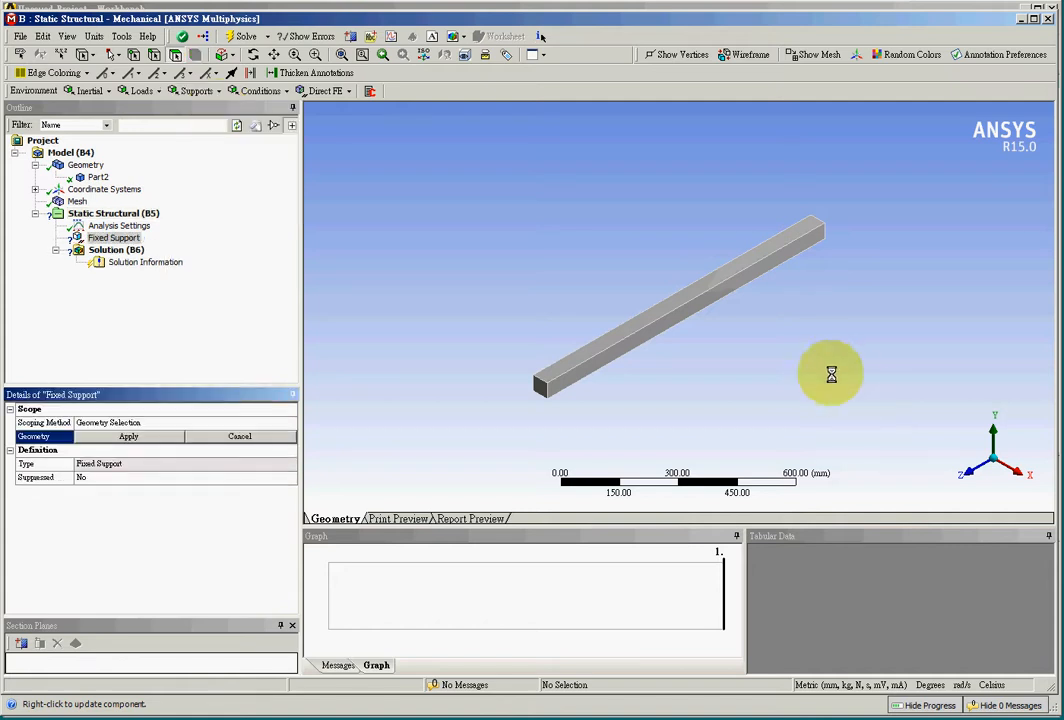
{"action": "middle_click_drag", "start_coordinate": [803, 377], "coordinate": [734, 290]}
{"action": "left_click", "coordinate": [734, 288]}
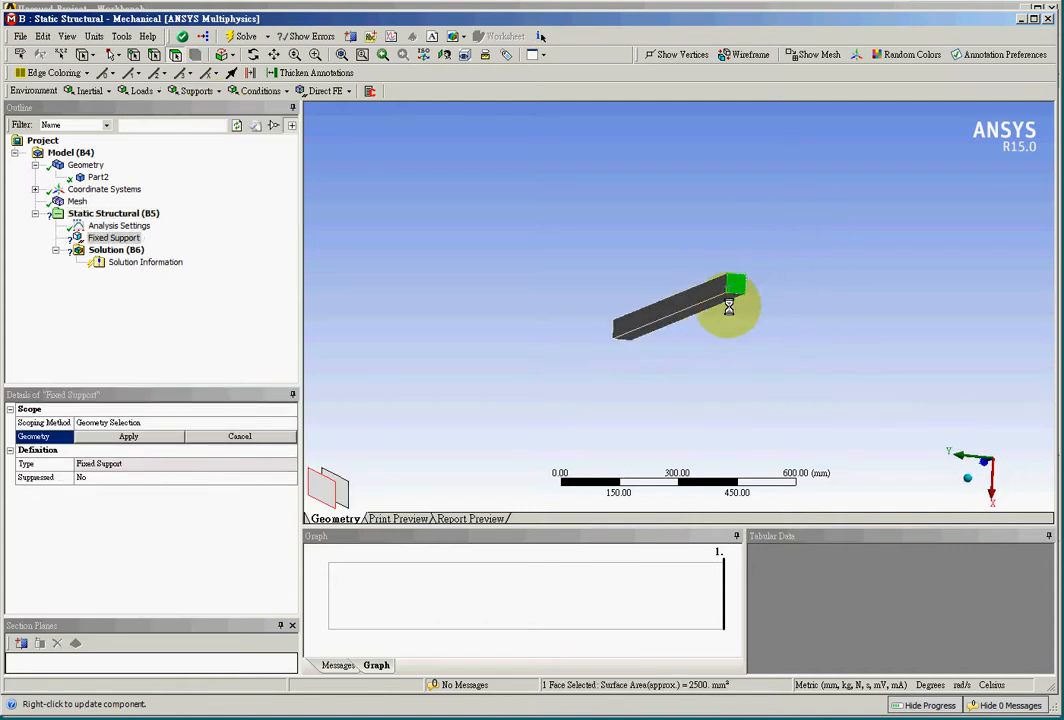
{"action": "left_click", "coordinate": [135, 436]}
{"action": "middle_click_drag", "start_coordinate": [569, 379], "coordinate": [793, 267]}
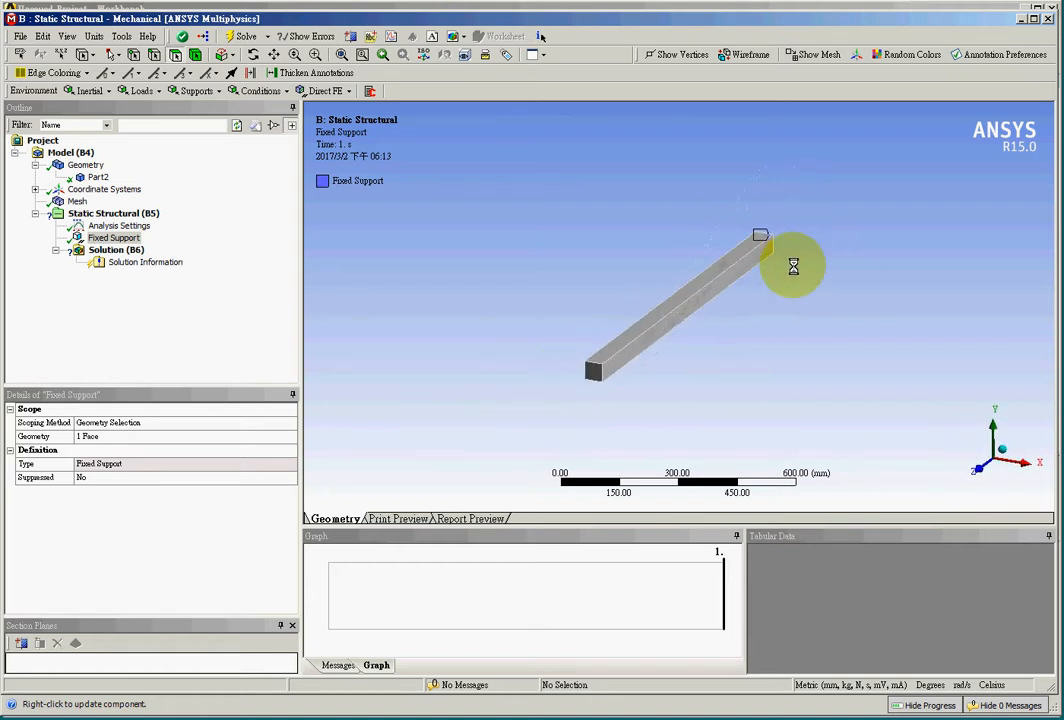
- Add a Force load scoped to the bar's free square end face, opposite the fixed support
{"action": "left_click", "coordinate": [141, 90]}
{"action": "left_click", "coordinate": [154, 155]}
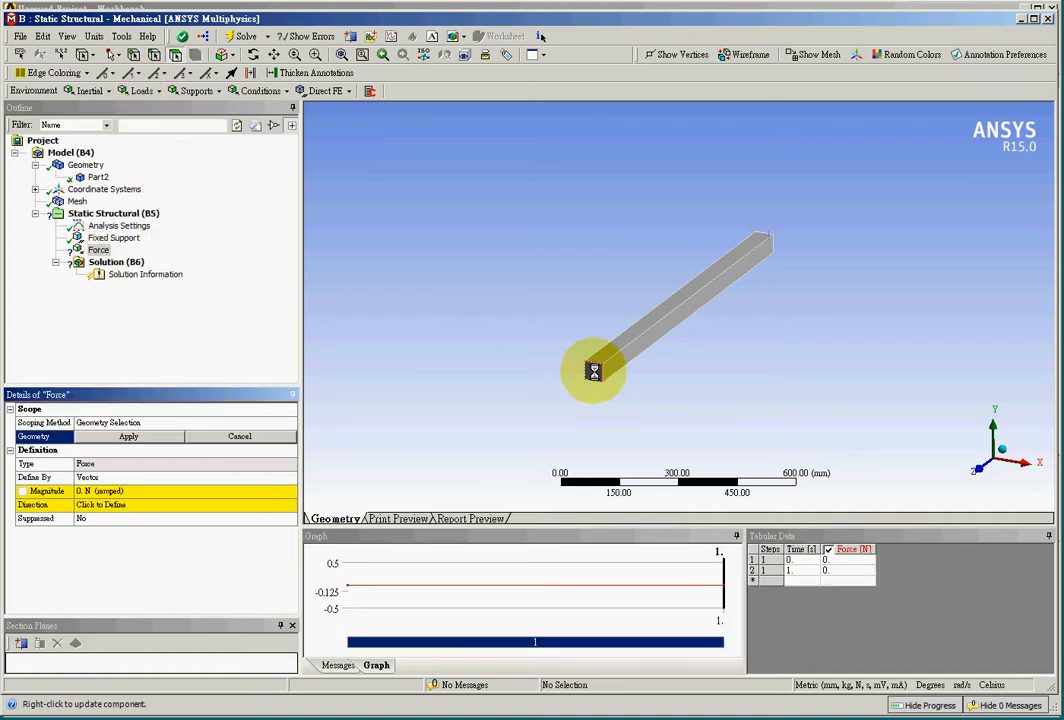
{"action": "left_click", "coordinate": [594, 370]}
{"action": "left_click", "coordinate": [166, 444]}
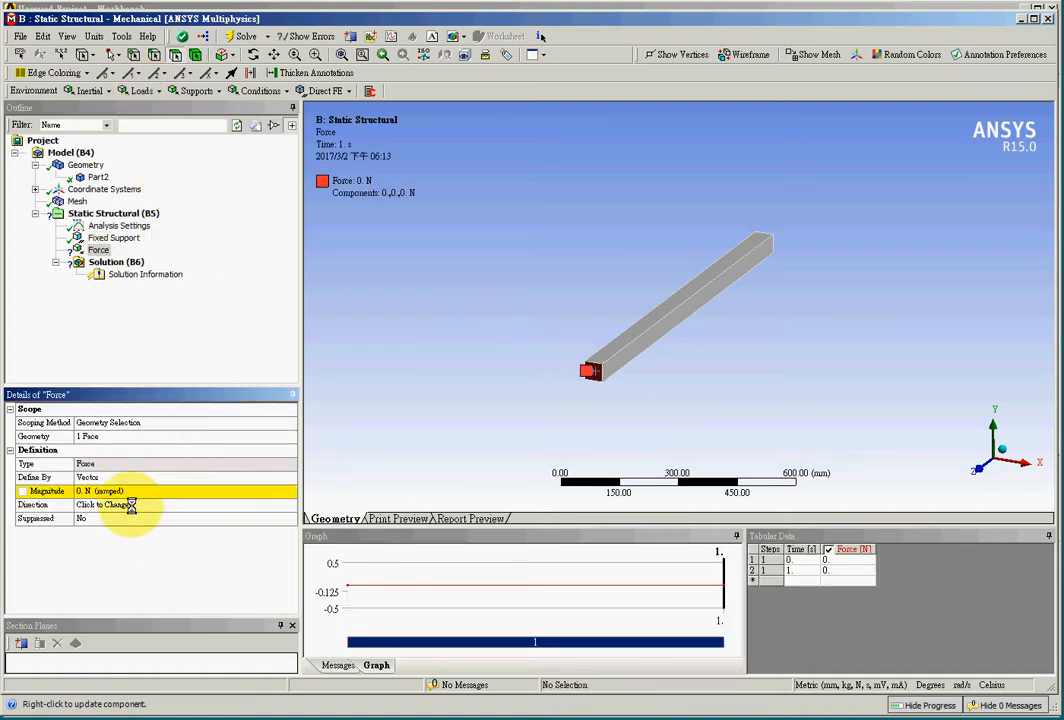
- Define the force direction by a vertical edge of the loaded end face, flipped to point downward along negative Y
{"action": "left_click", "coordinate": [120, 505]}
{"action": "left_click", "coordinate": [599, 372]}
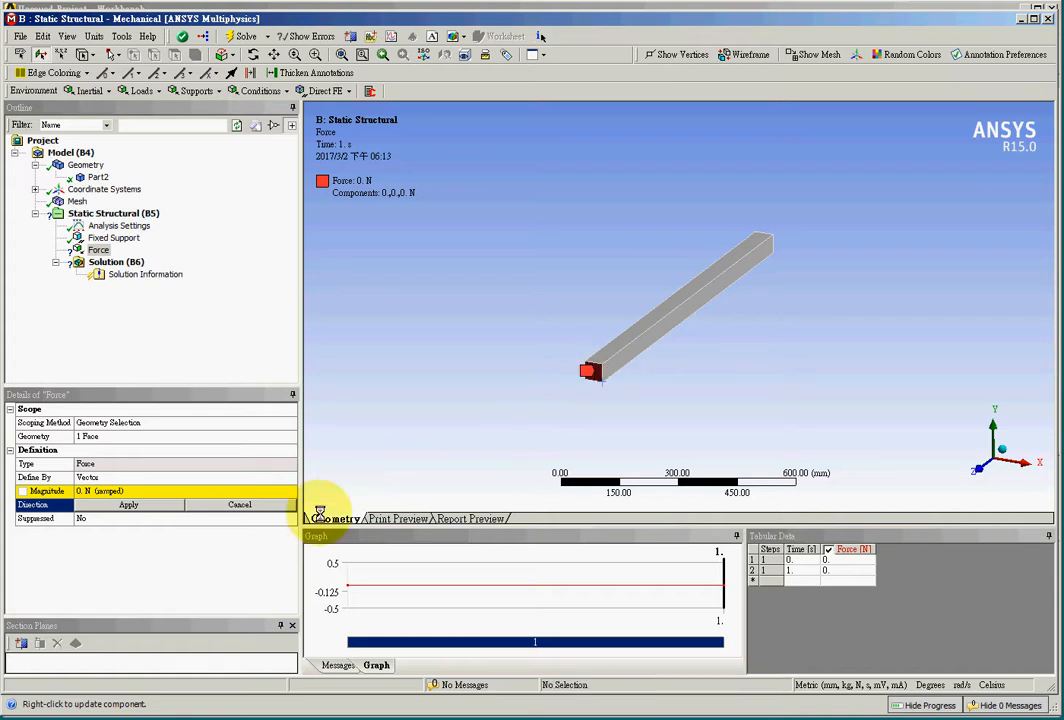
{"action": "left_click", "coordinate": [170, 506]}
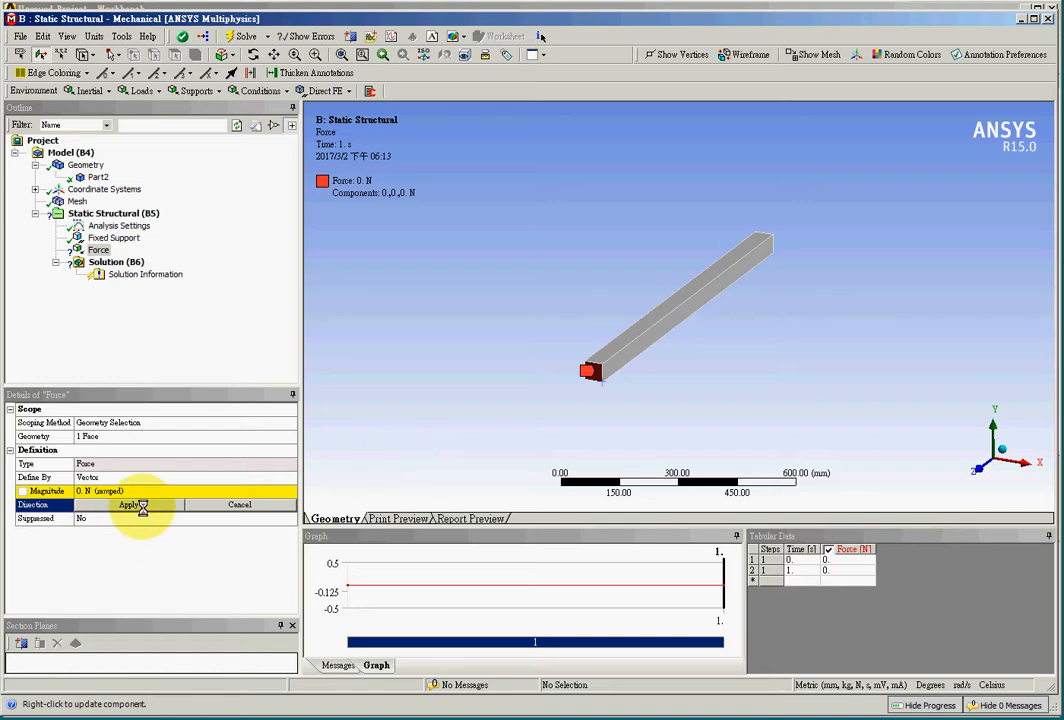
{"action": "left_click", "coordinate": [142, 507]}
{"action": "left_click", "coordinate": [135, 503]}
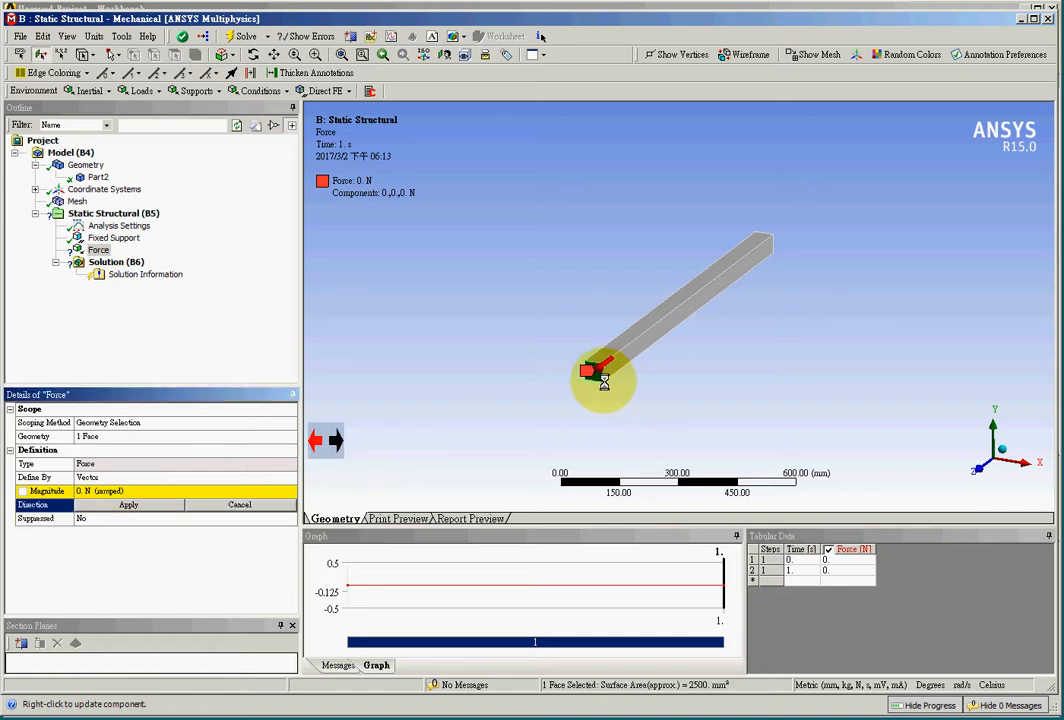
{"action": "left_click", "coordinate": [601, 374]}
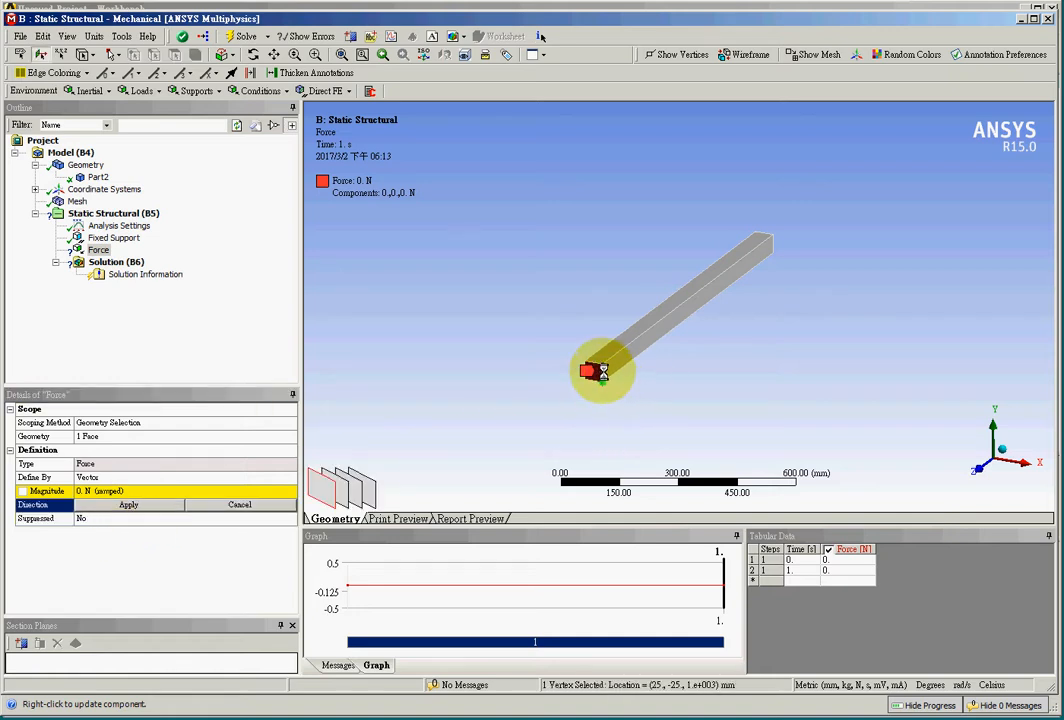
{"action": "left_click", "coordinate": [603, 377]}
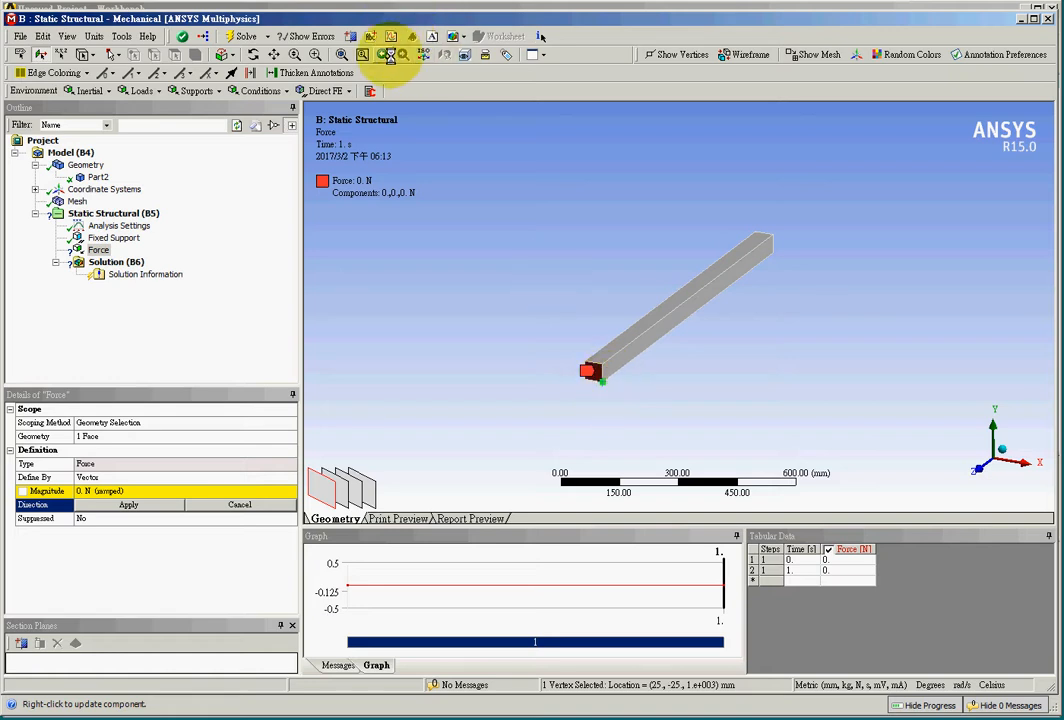
{"action": "left_click", "coordinate": [342, 55]}
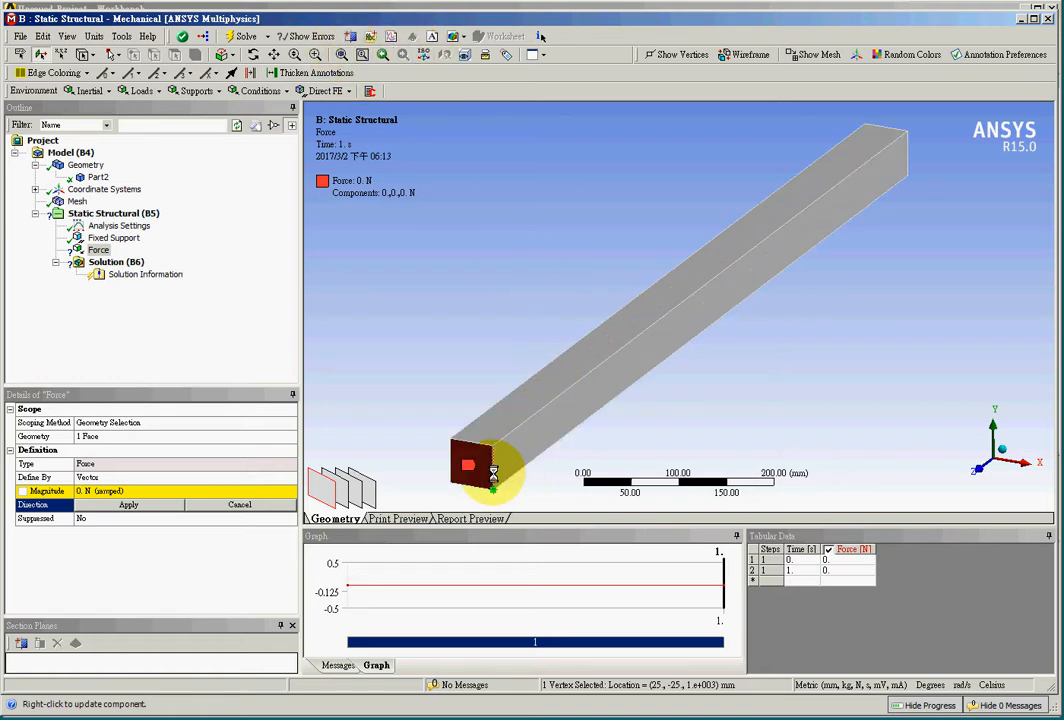
{"action": "left_click", "coordinate": [487, 487]}
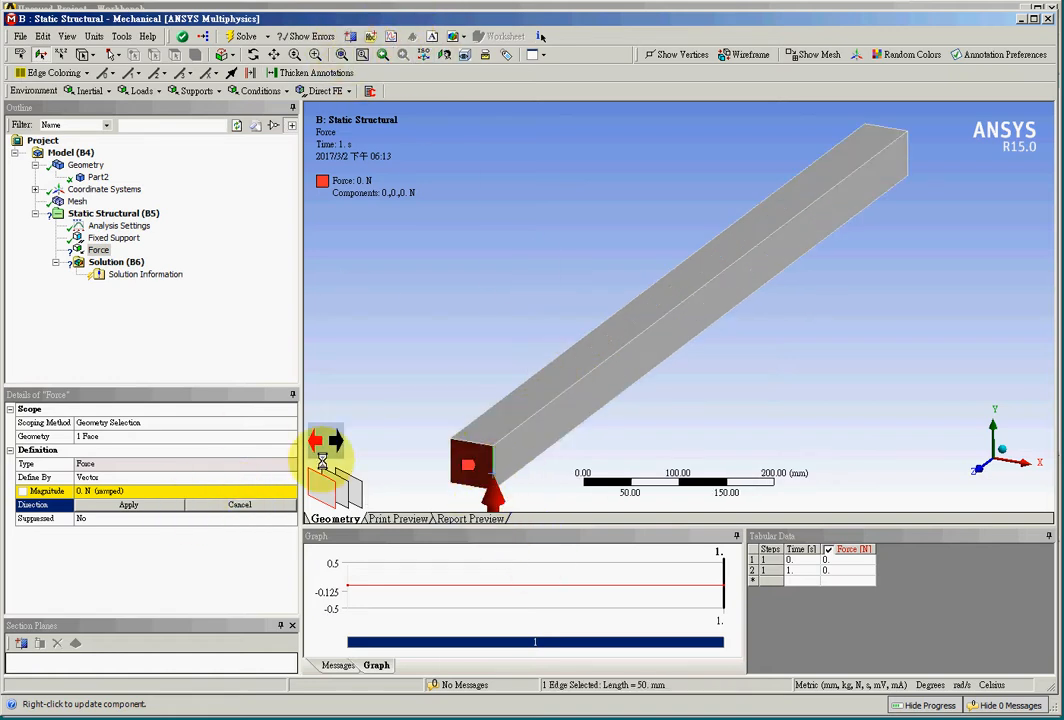
{"action": "left_click", "coordinate": [336, 442]}
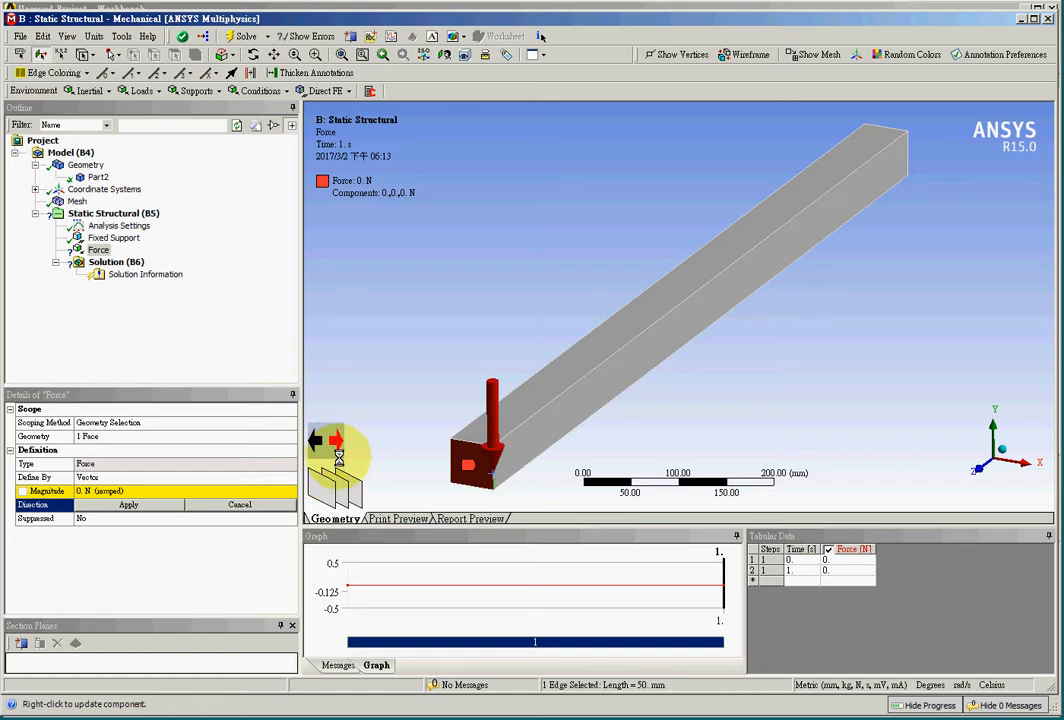
{"action": "left_click", "coordinate": [135, 505]}
- Set the force magnitude to 100 N and review the fixed support and force on the bar
{"action": "left_click", "coordinate": [143, 491]}
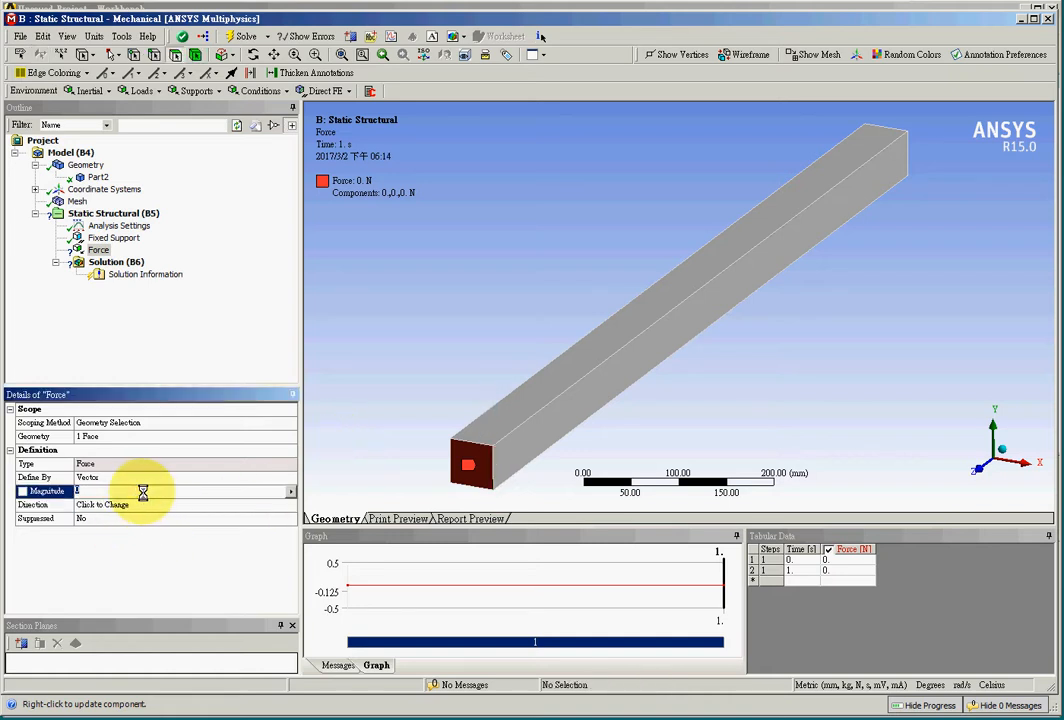
{"action": "type", "text": "100"}
{"action": "key", "text": "Return"}
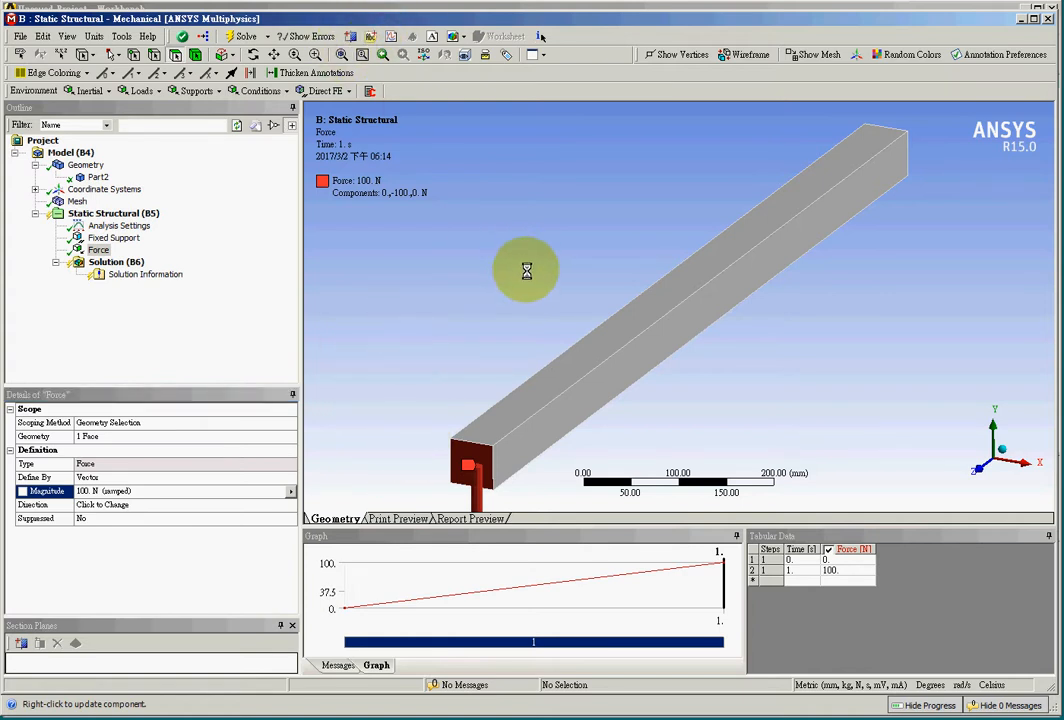
{"action": "scroll", "coordinate": [525, 249], "scroll_direction": "up", "scroll_amount": 2}
{"action": "scroll", "coordinate": [523, 262], "scroll_direction": "down", "scroll_amount": 5}
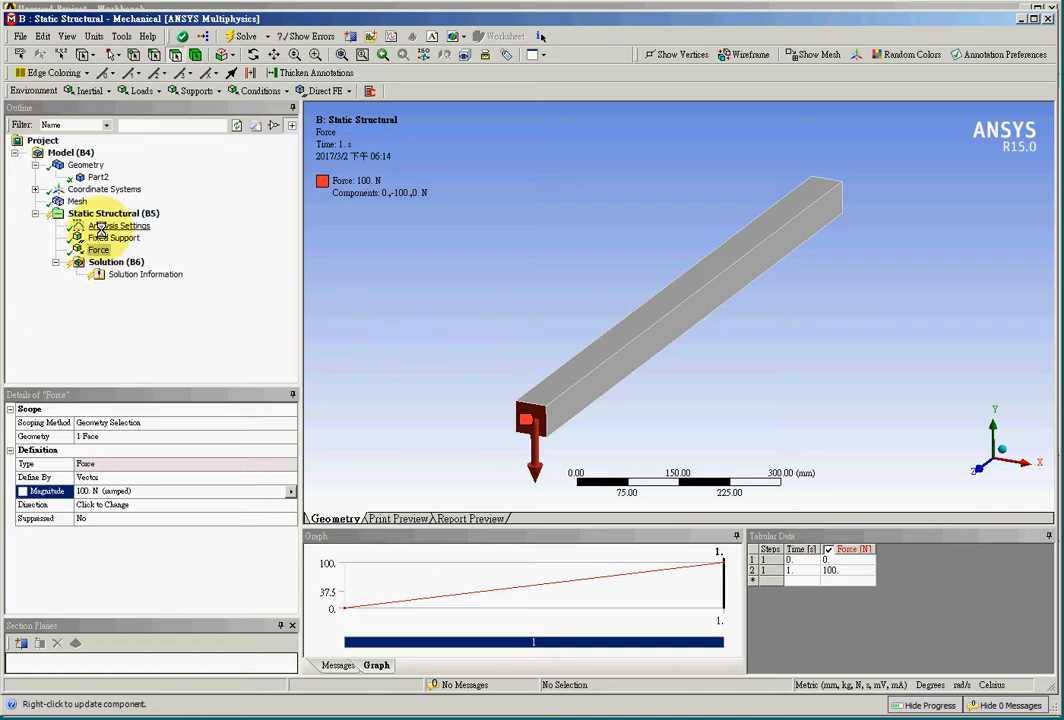
{"action": "left_click", "coordinate": [103, 238]}
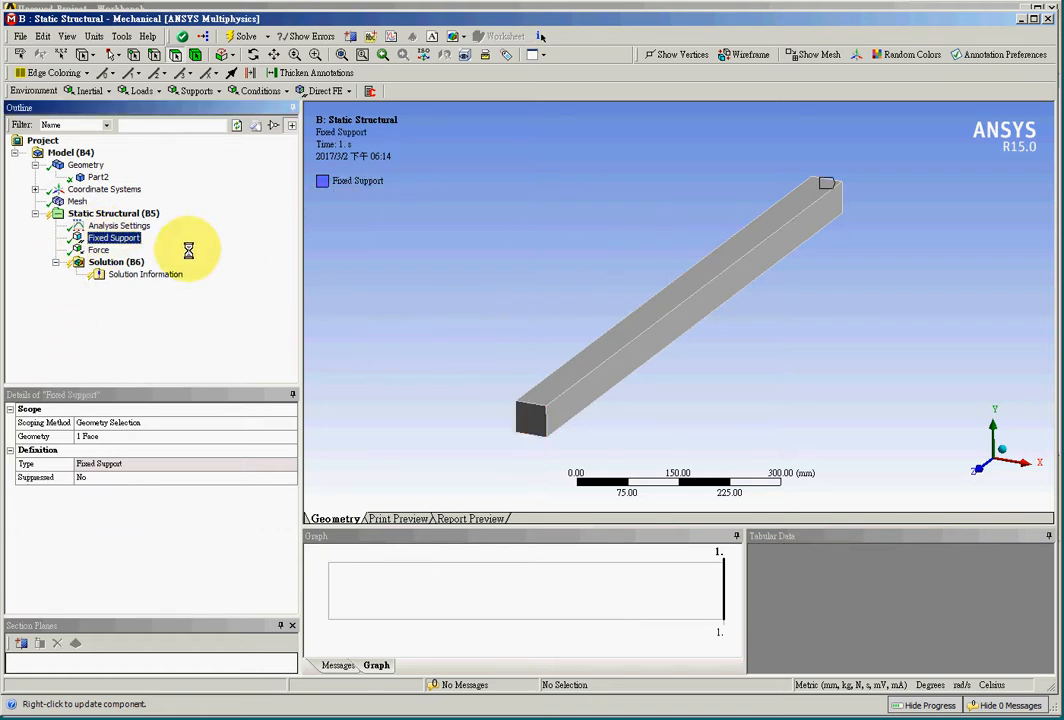
{"action": "left_click", "coordinate": [100, 250]}
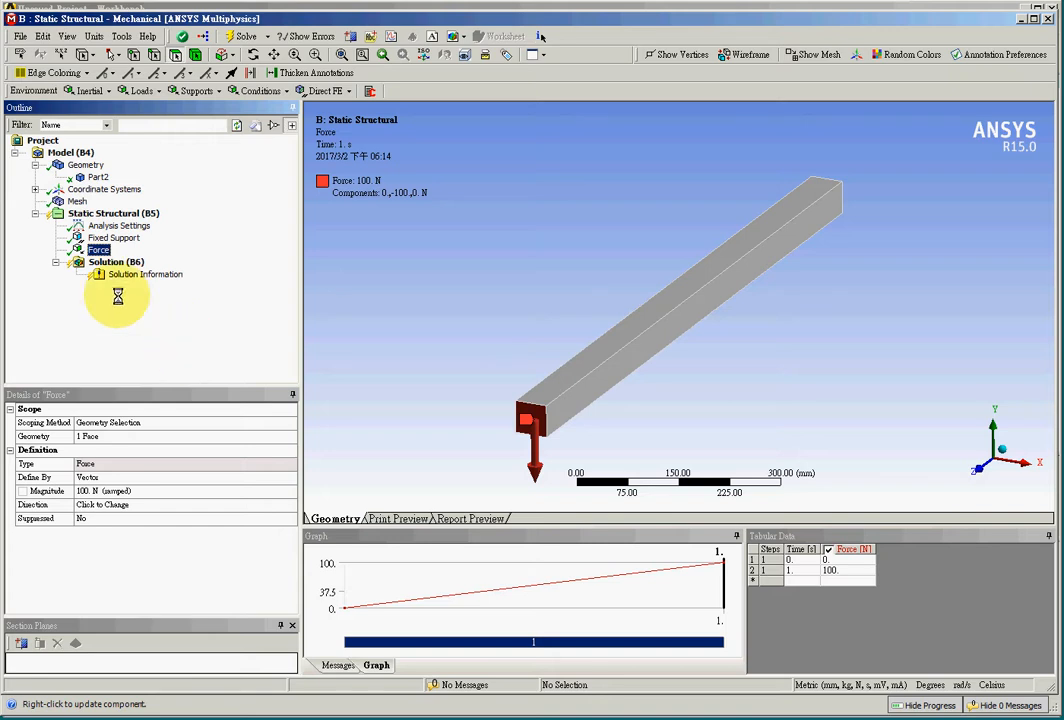
- Add Total Deformation and Equivalent (von-Mises) Stress results to the solution and solve the analysis
{"action": "left_click", "coordinate": [108, 262]}
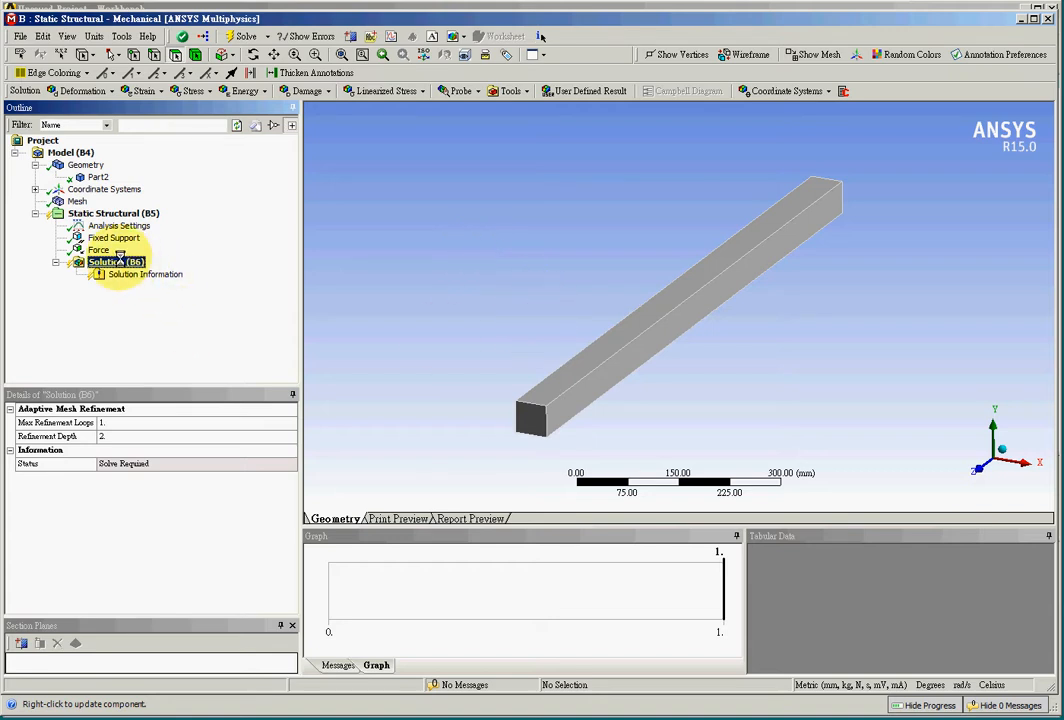
{"action": "left_click", "coordinate": [83, 91]}
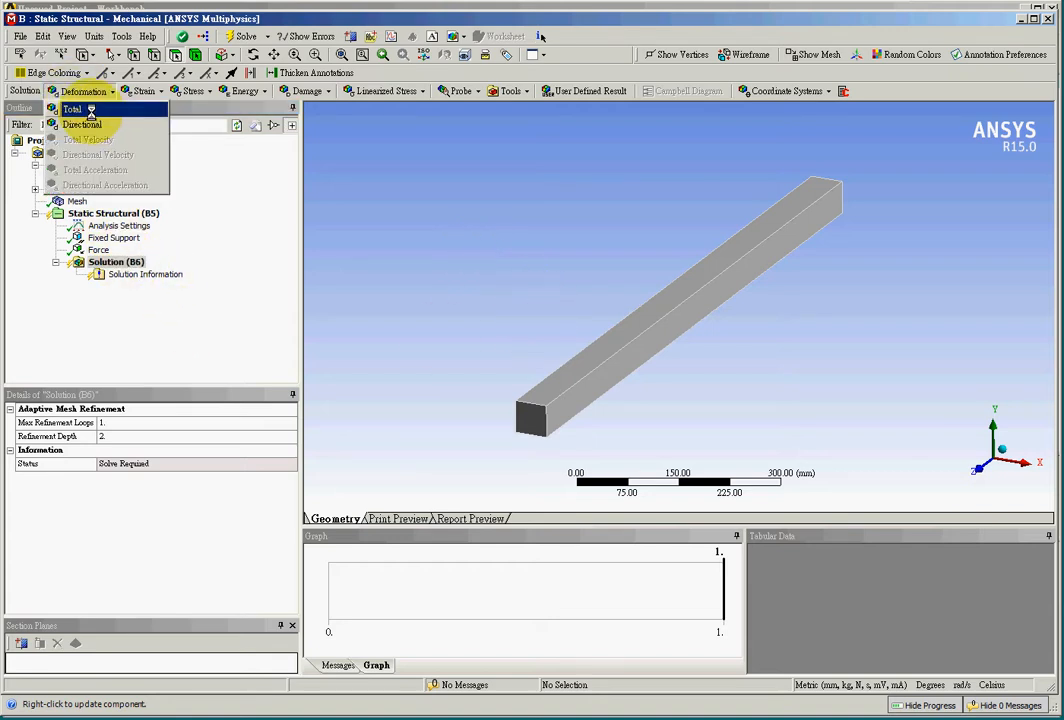
{"action": "left_click", "coordinate": [90, 112]}
{"action": "left_click", "coordinate": [191, 91]}
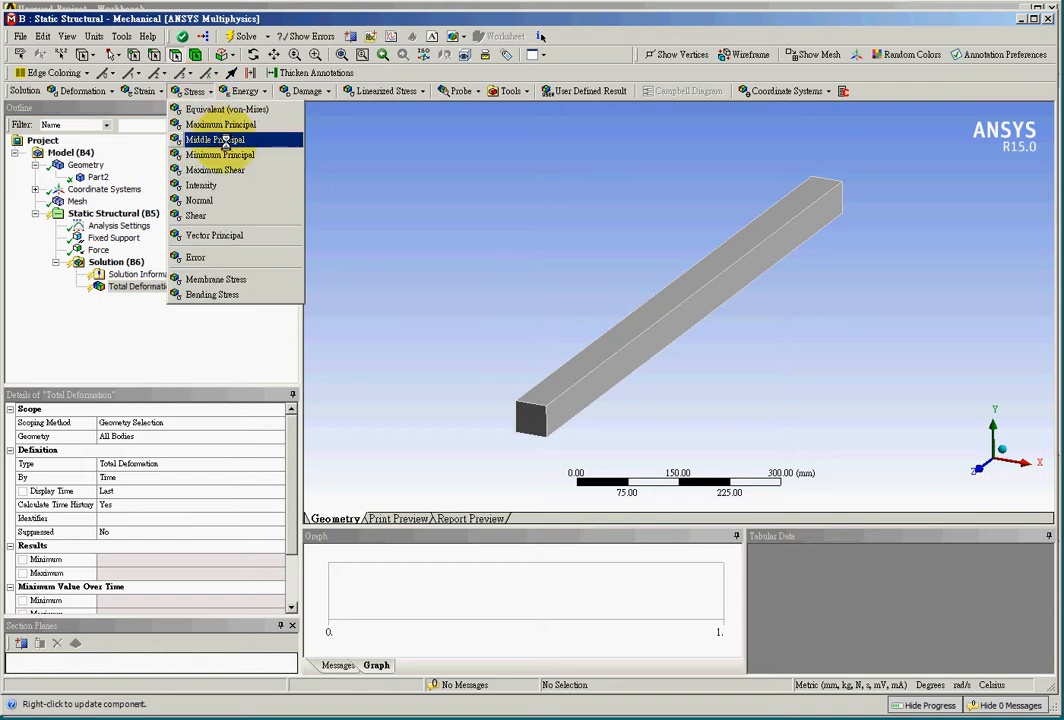
{"action": "left_click", "coordinate": [190, 109]}
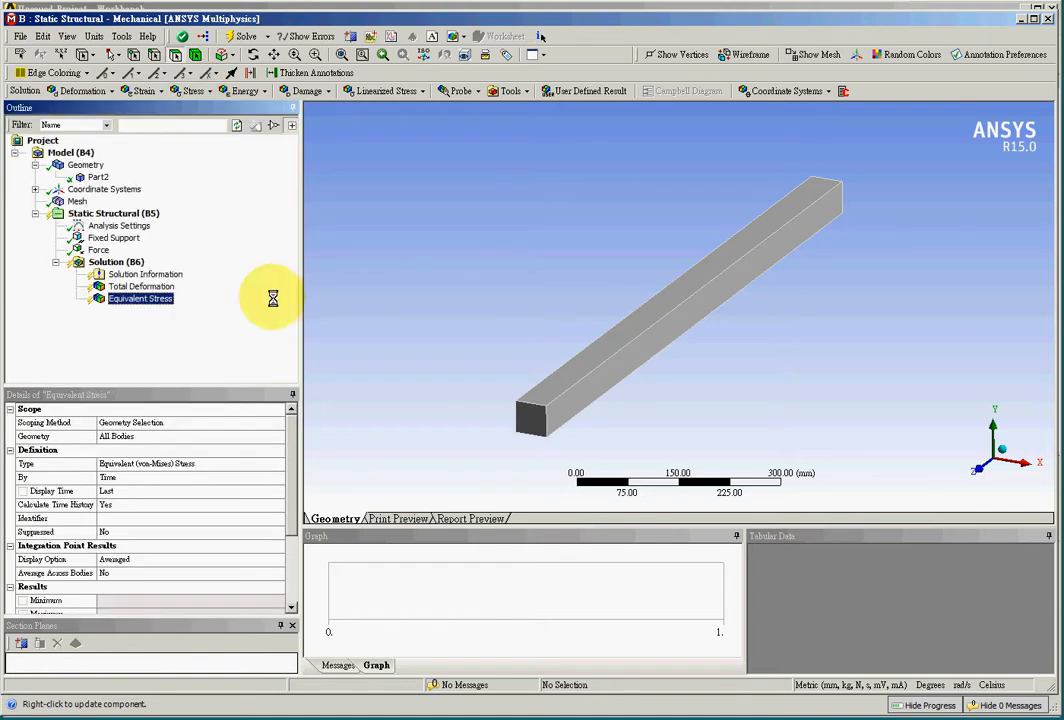
{"action": "left_click", "coordinate": [250, 38]}
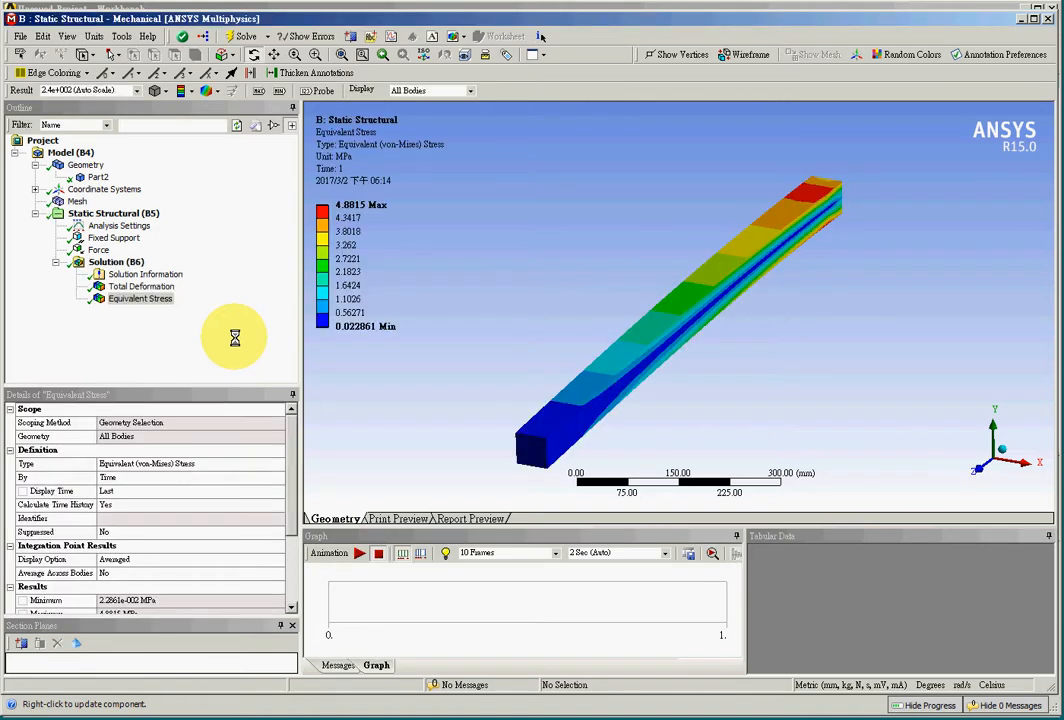
- Display the Total Deformation result and probe its value on the bar's loaded end face
{"action": "left_click", "coordinate": [150, 287]}
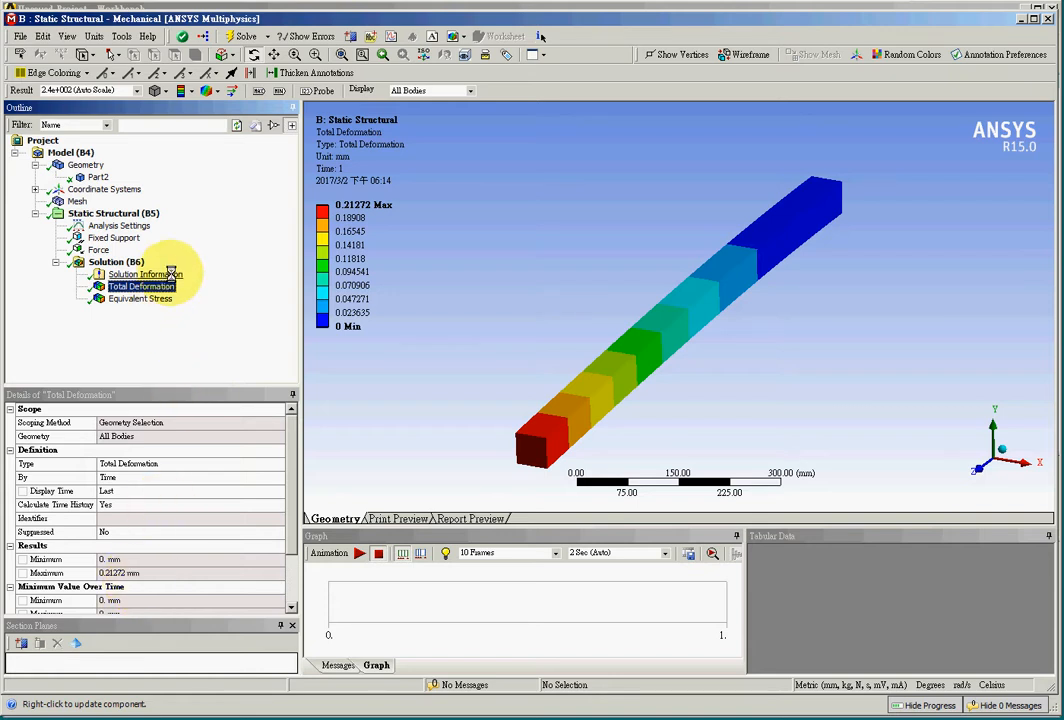
{"action": "left_click", "coordinate": [296, 92]}
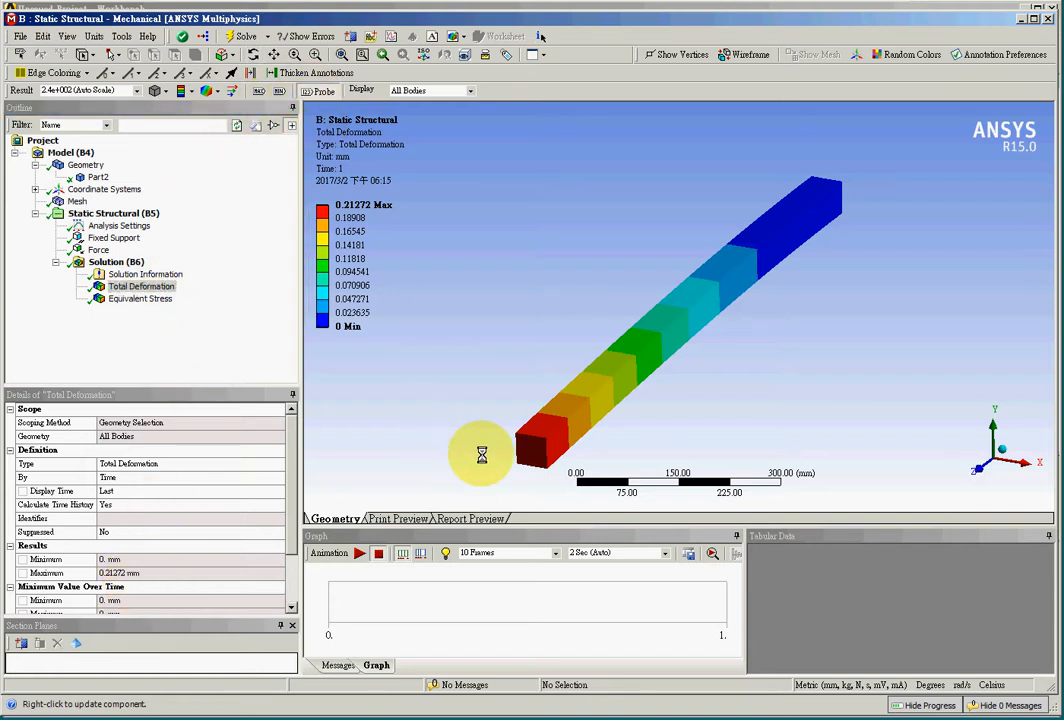
{"action": "left_click", "coordinate": [533, 446]}
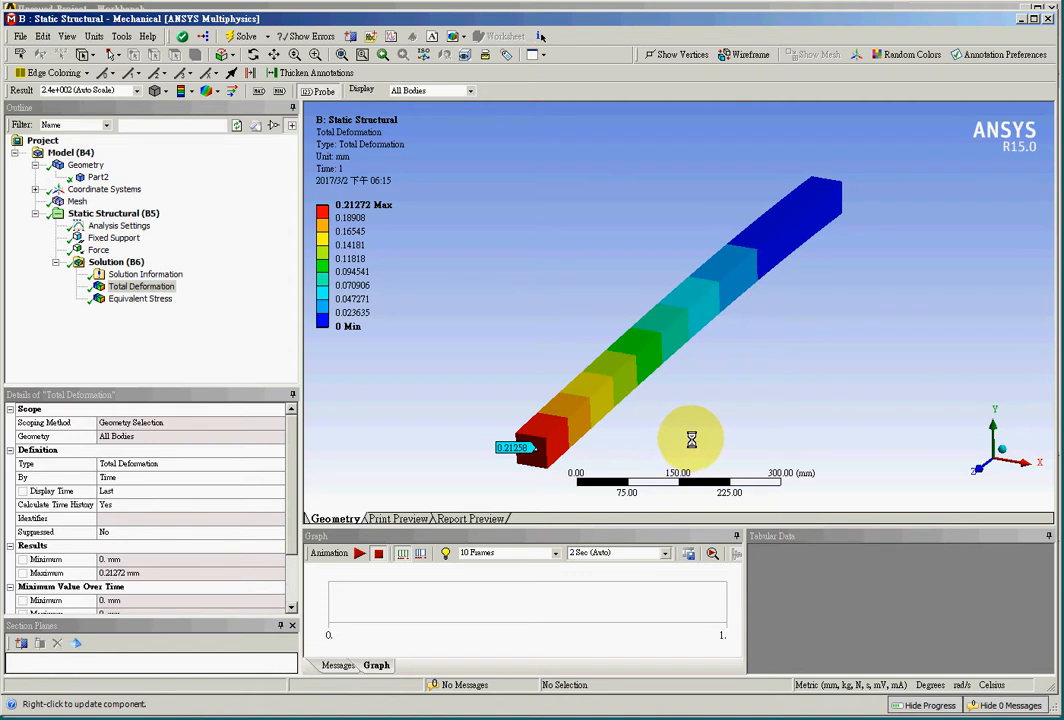
- Insert a Sizing control under the mesh and scope it to the whole bar body
{"action": "right_click", "coordinate": [74, 202]}
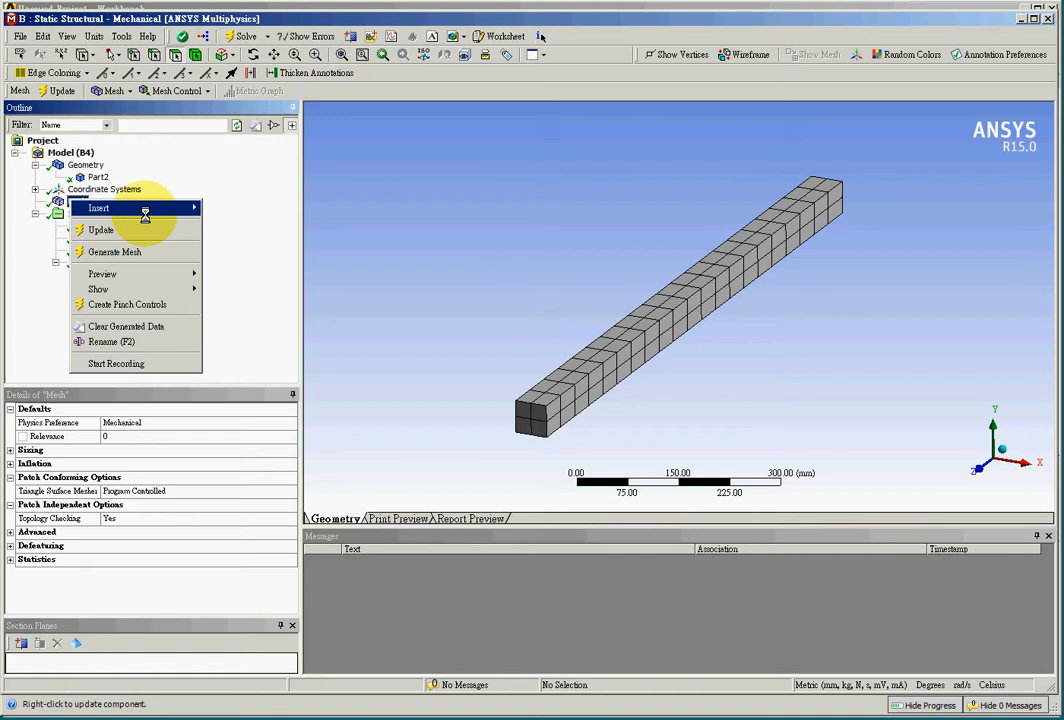
{"action": "mouse_move", "coordinate": [164, 210]}
{"action": "left_click", "coordinate": [270, 232]}
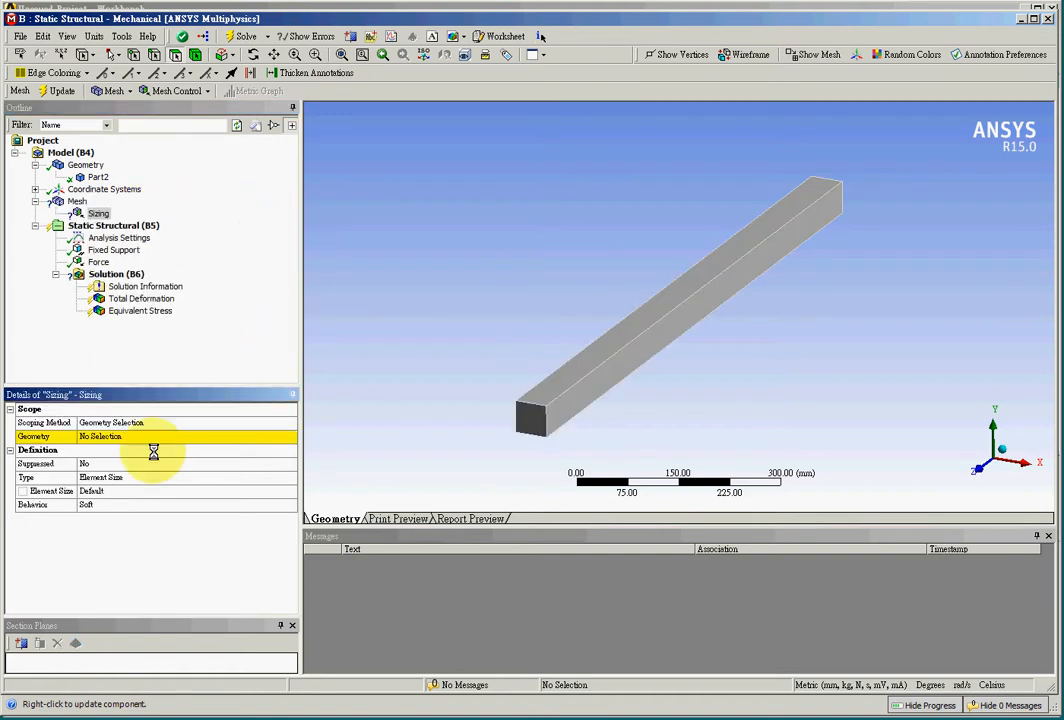
{"action": "left_click", "coordinate": [553, 412]}
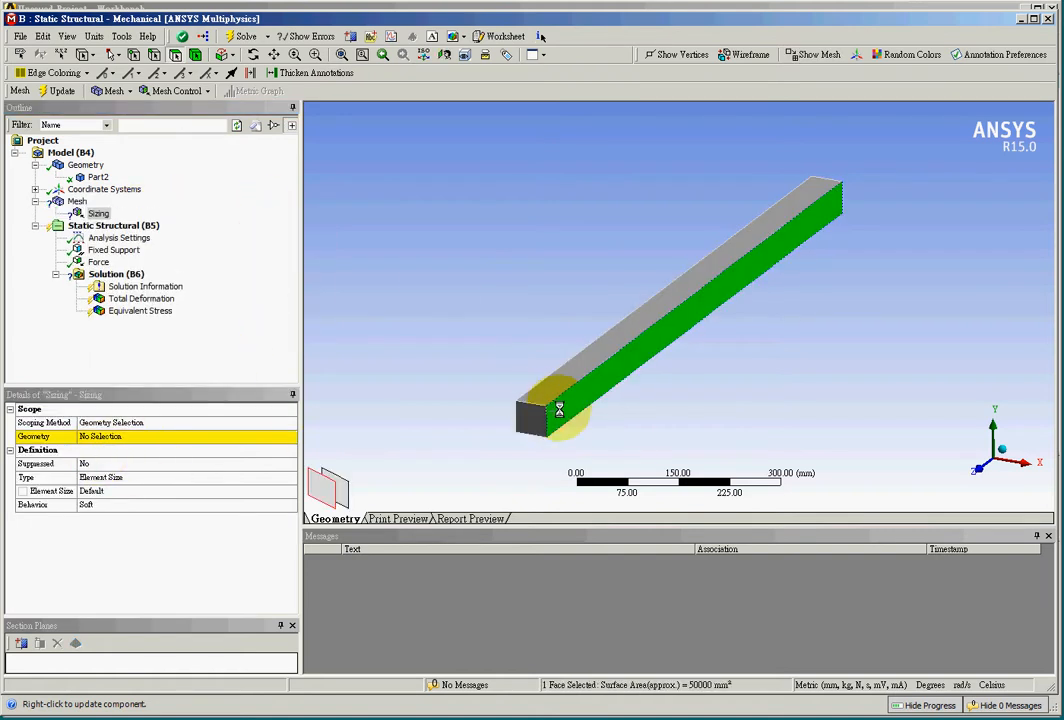
{"action": "left_click", "coordinate": [196, 54]}
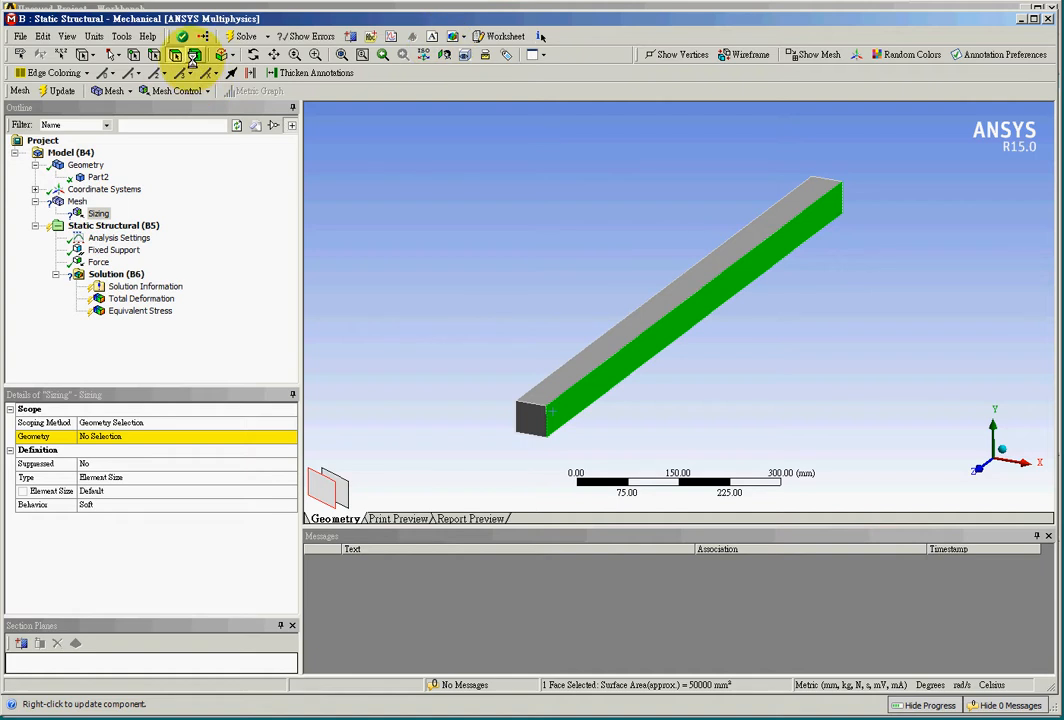
{"action": "left_click", "coordinate": [625, 375]}
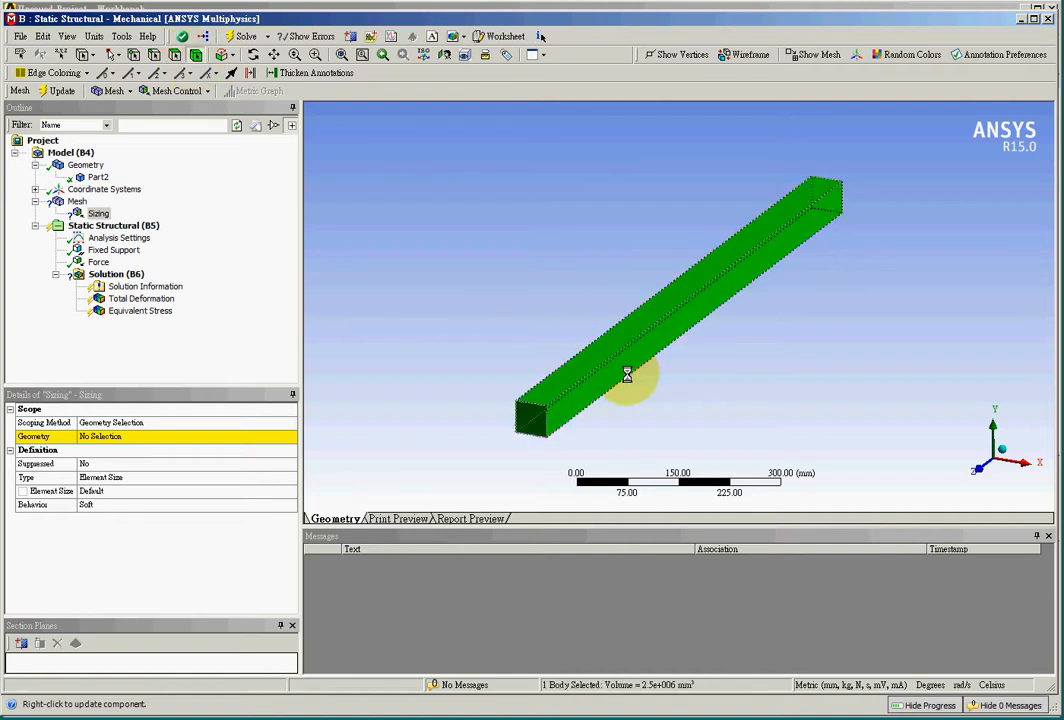
{"action": "left_click", "coordinate": [112, 437]}
{"action": "left_click", "coordinate": [138, 437]}
{"action": "left_click", "coordinate": [144, 478]}
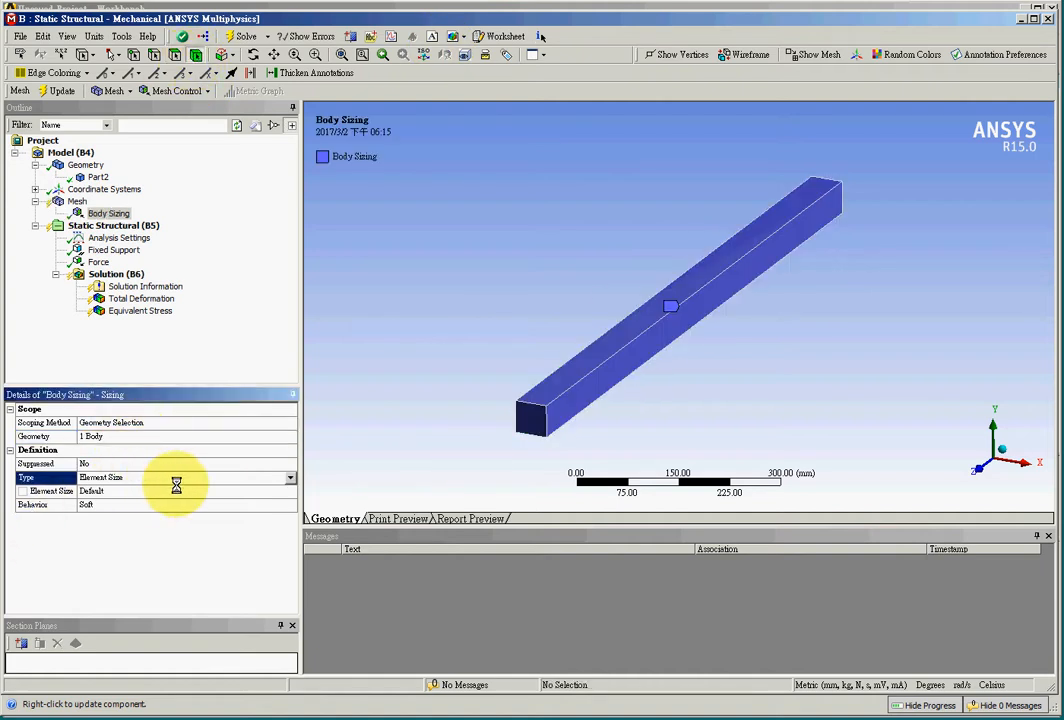
- Set the body sizing's element size to 10 mm and regenerate the bar's mesh
{"action": "left_click", "coordinate": [213, 490]}
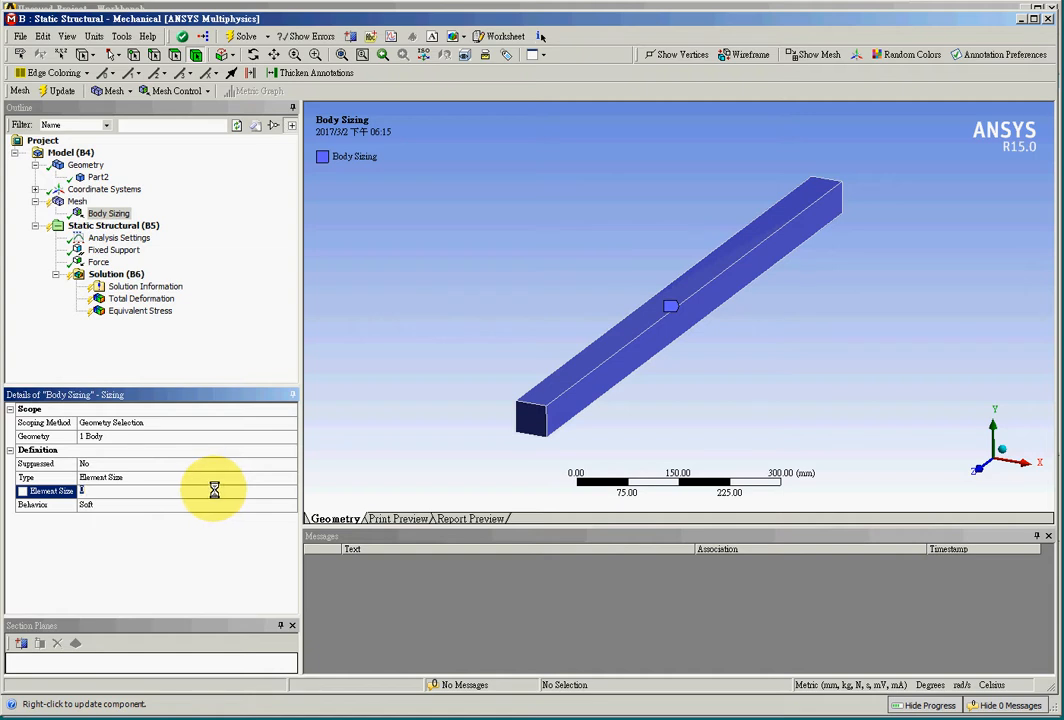
{"action": "type", "text": "0.01"}
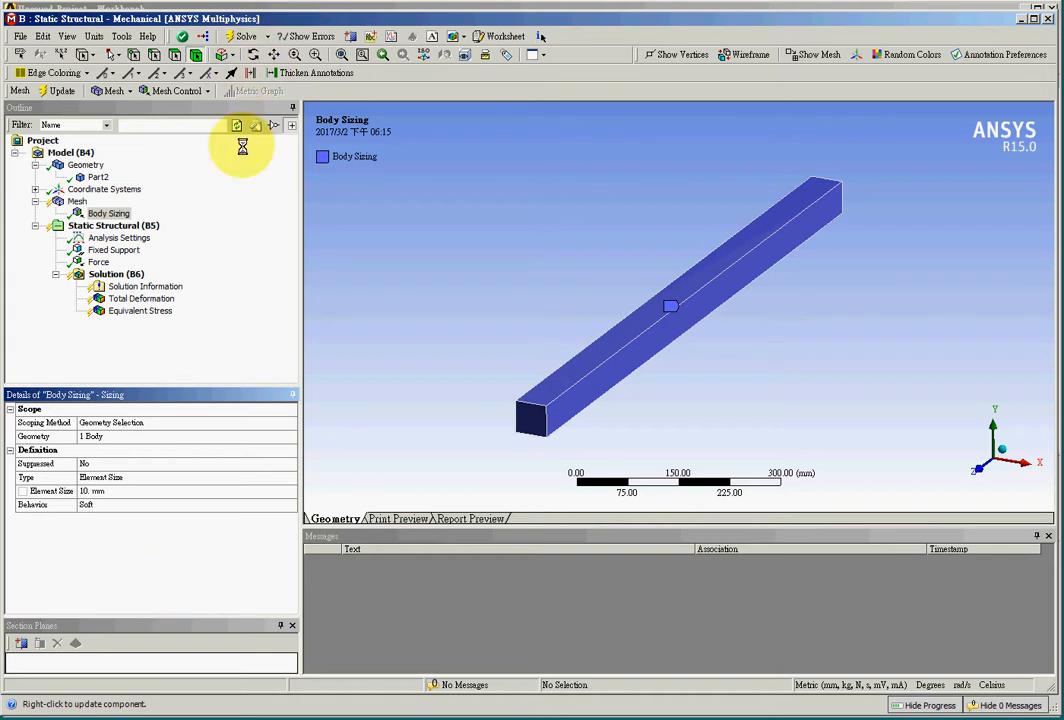
{"action": "left_click", "coordinate": [76, 201]}
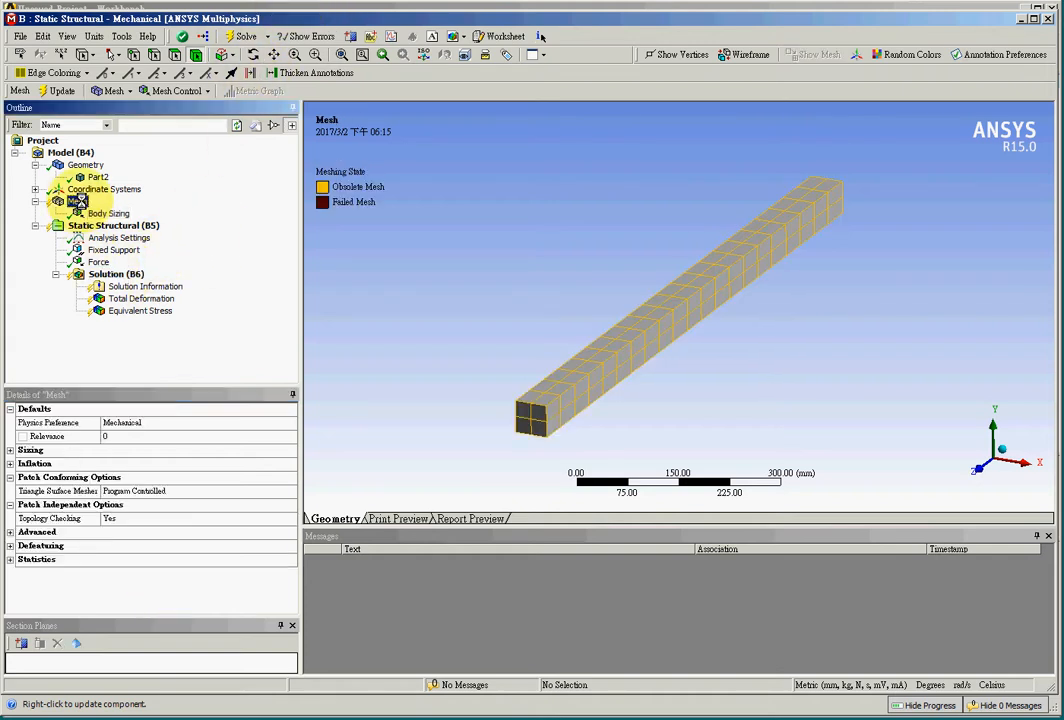
{"action": "right_click", "coordinate": [78, 201]}
{"action": "left_click", "coordinate": [147, 232]}
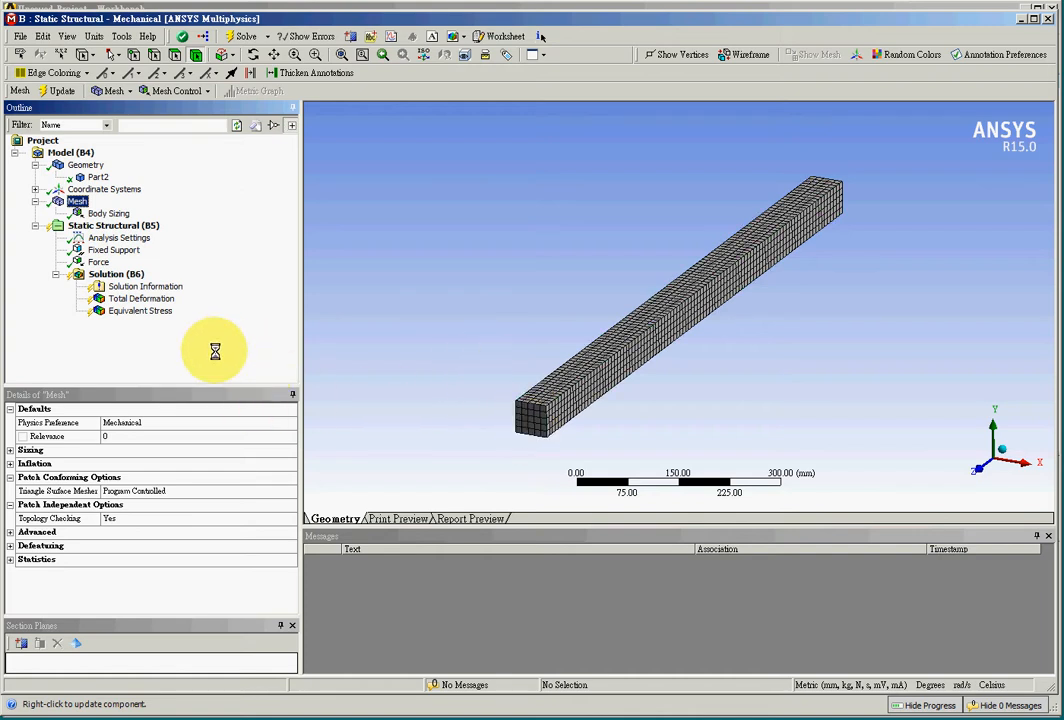
- Solve the static structural analysis again with the refined mesh and display the Total Deformation result
{"action": "left_click", "coordinate": [242, 36]}
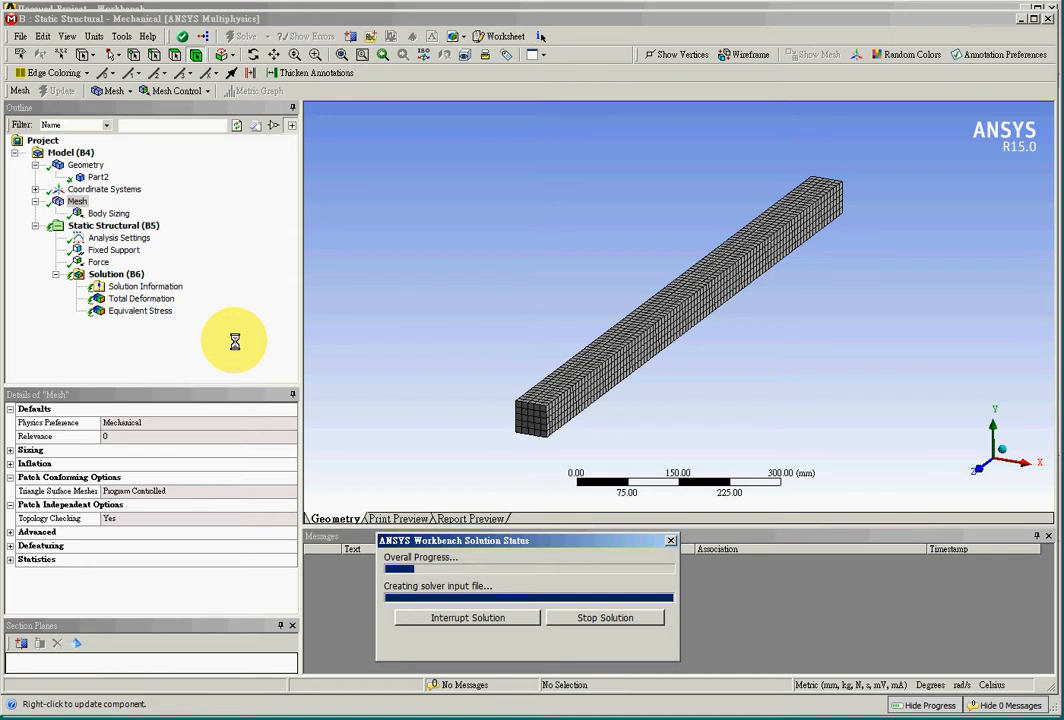
{"action": "left_click", "coordinate": [180, 299]}
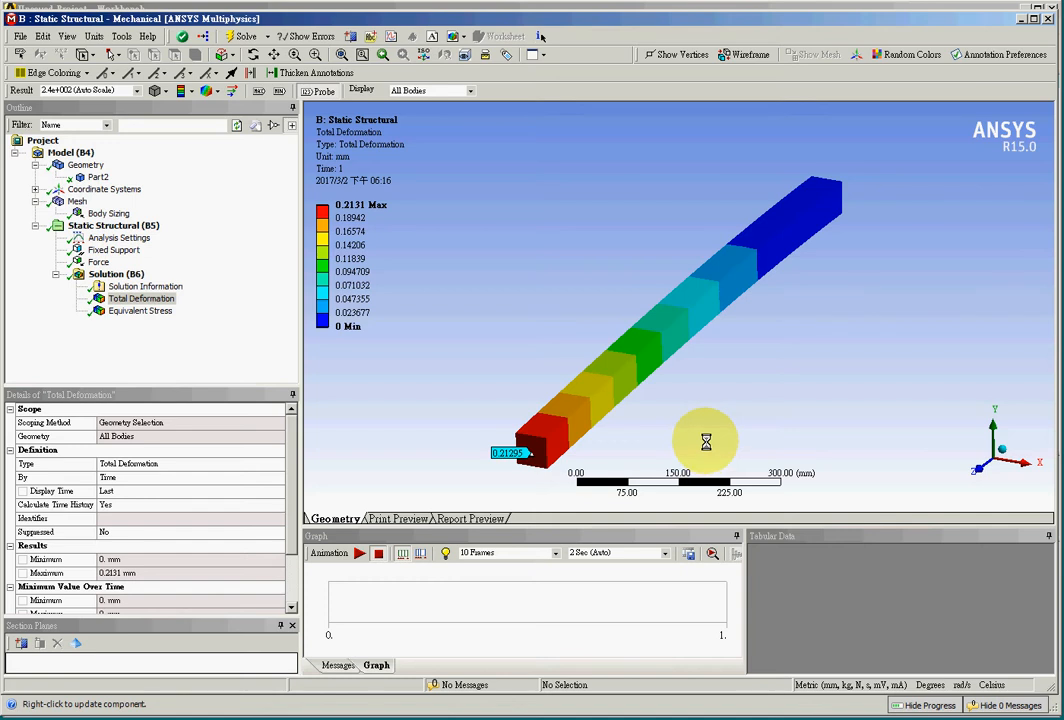
{"action": "left_click", "coordinate": [207, 356]}
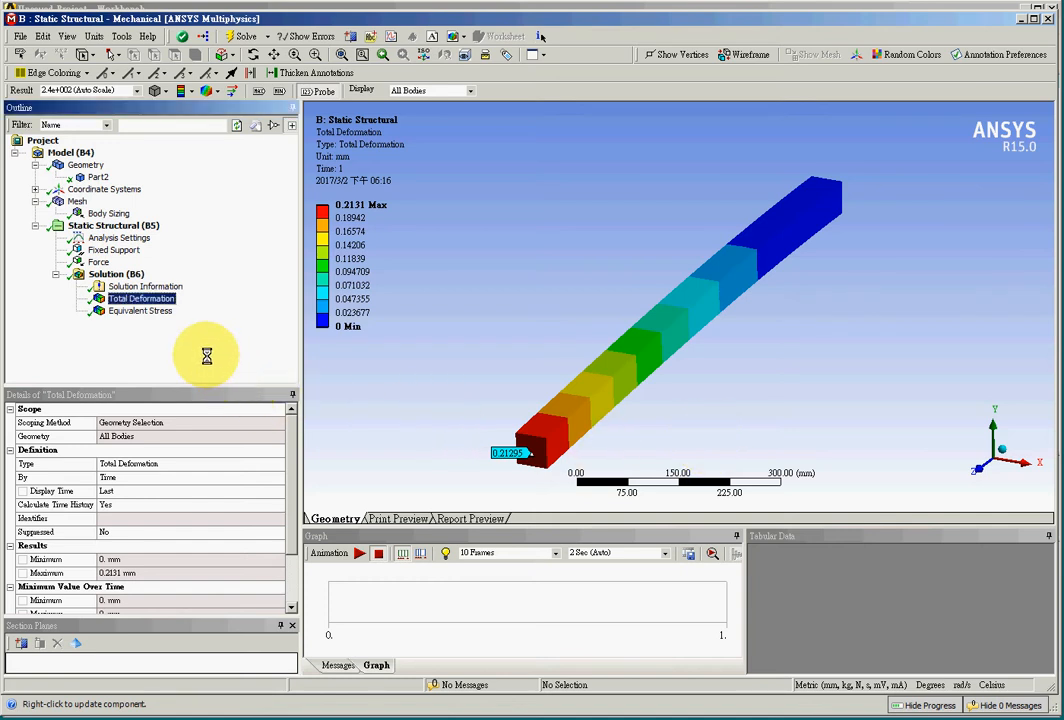